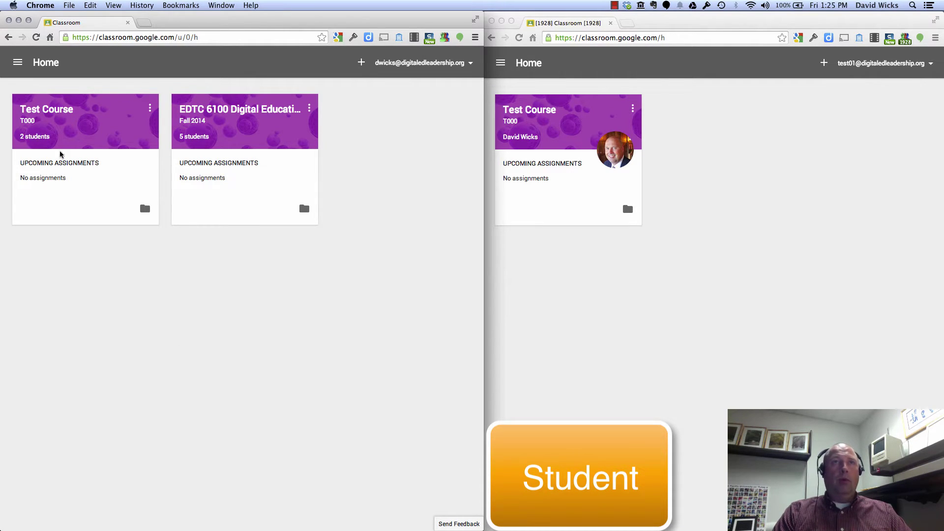
In Test Course, start an assignment titled 'Collaborative assignment', described 'Edit a manuscript as a class'
click(52, 113)
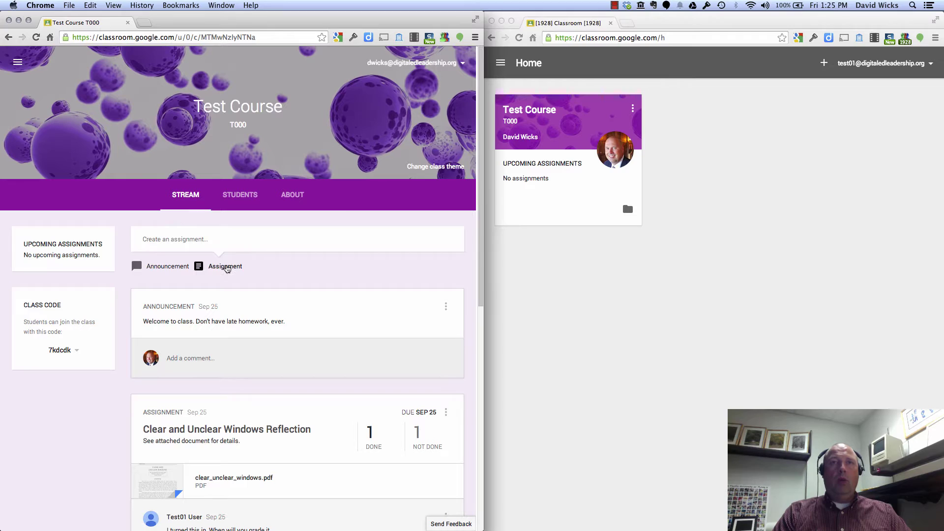
click(226, 266)
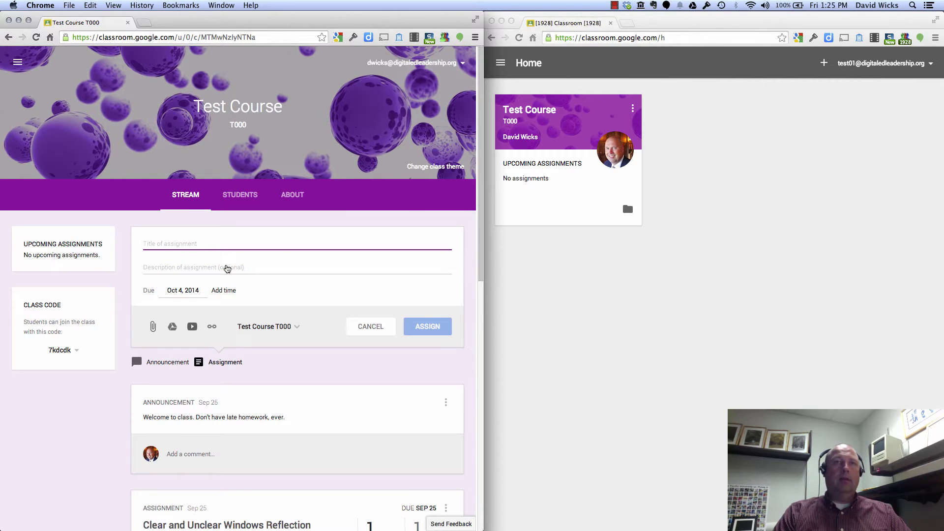
text(Co)
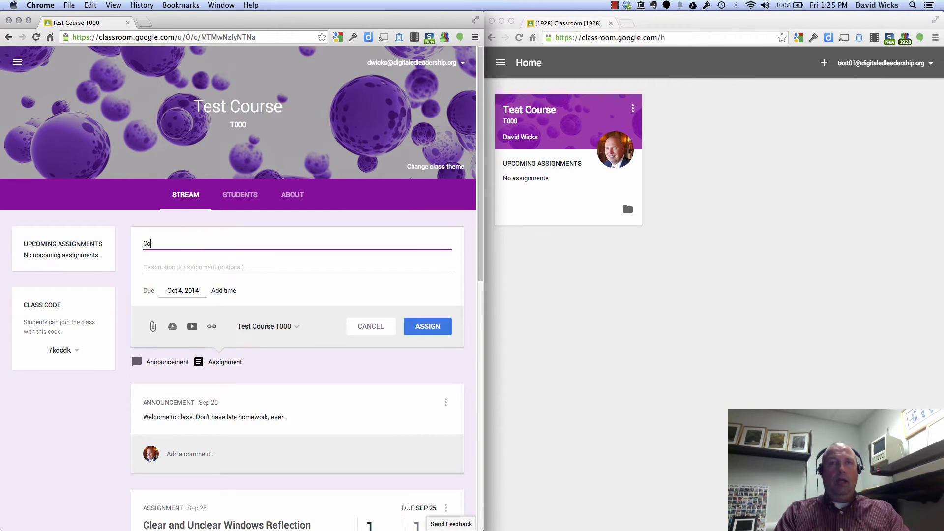
text(llaborat)
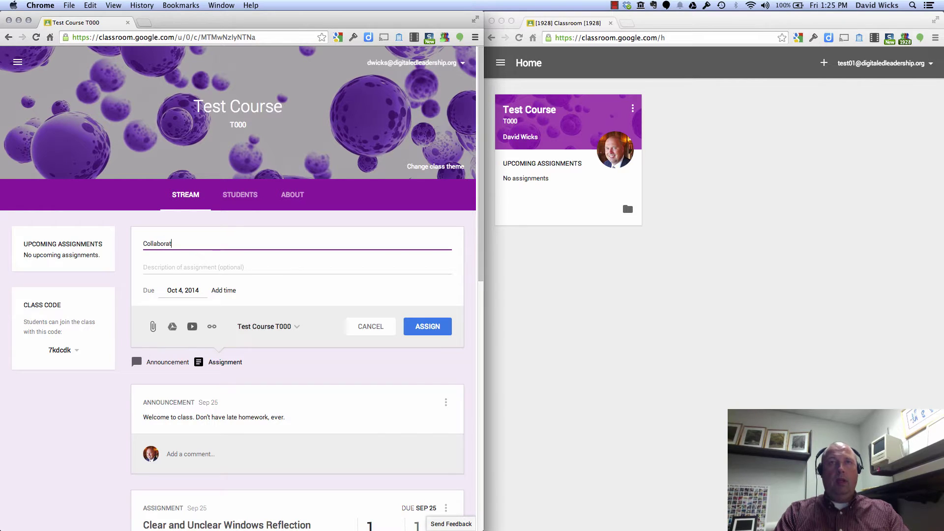
text(ive assignment)
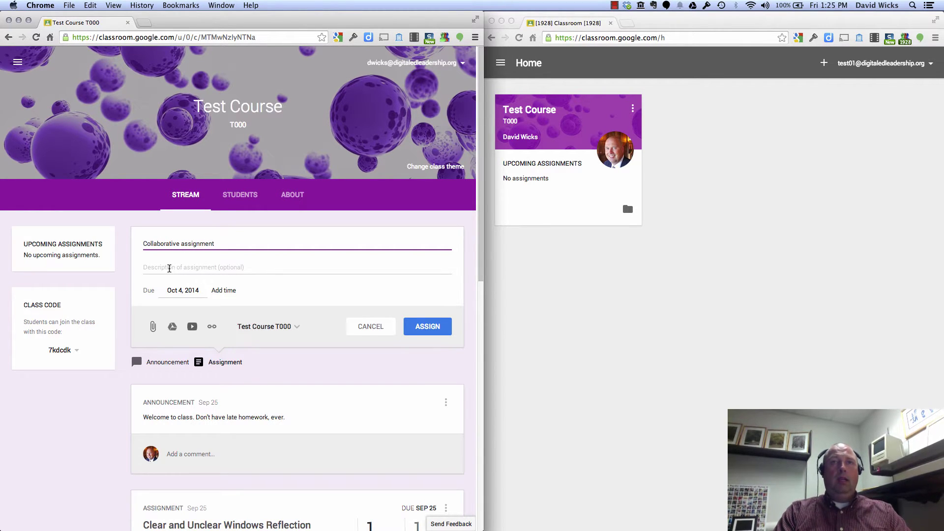
click(169, 269)
text(Edit )
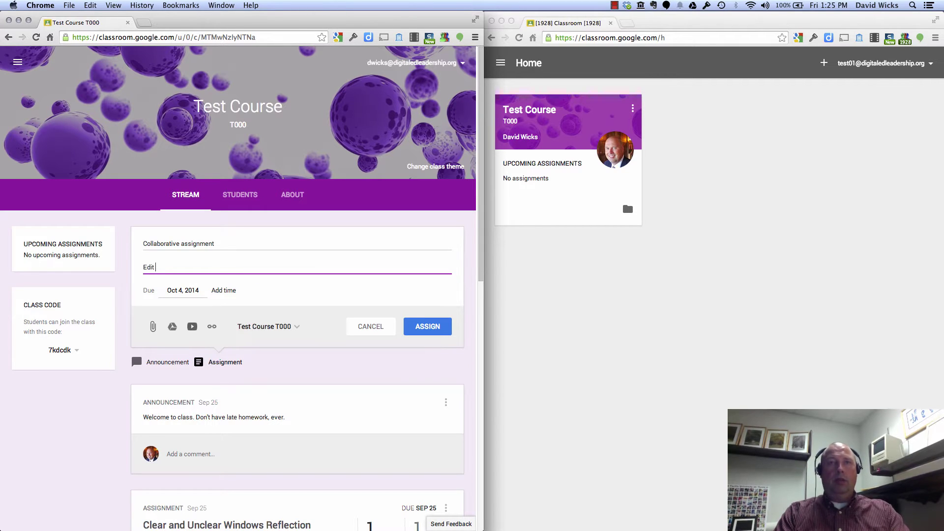
text(a )
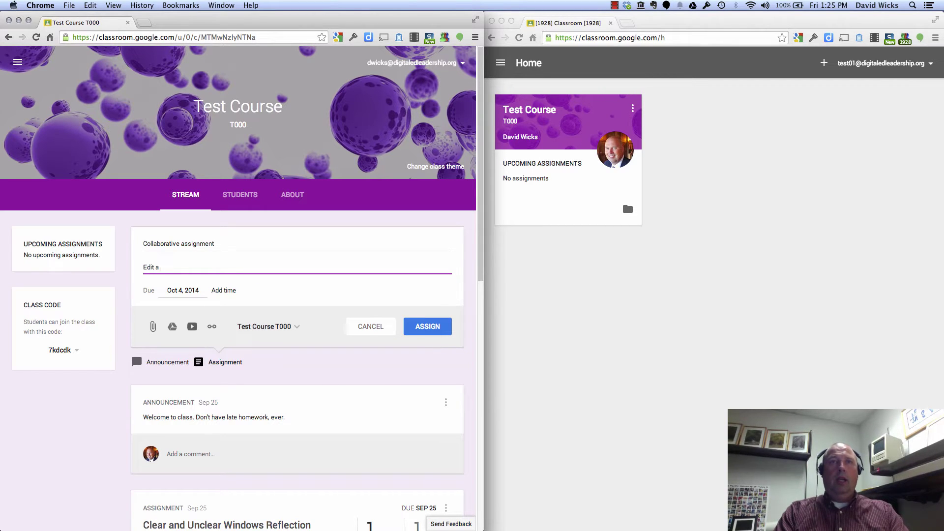
text(manus)
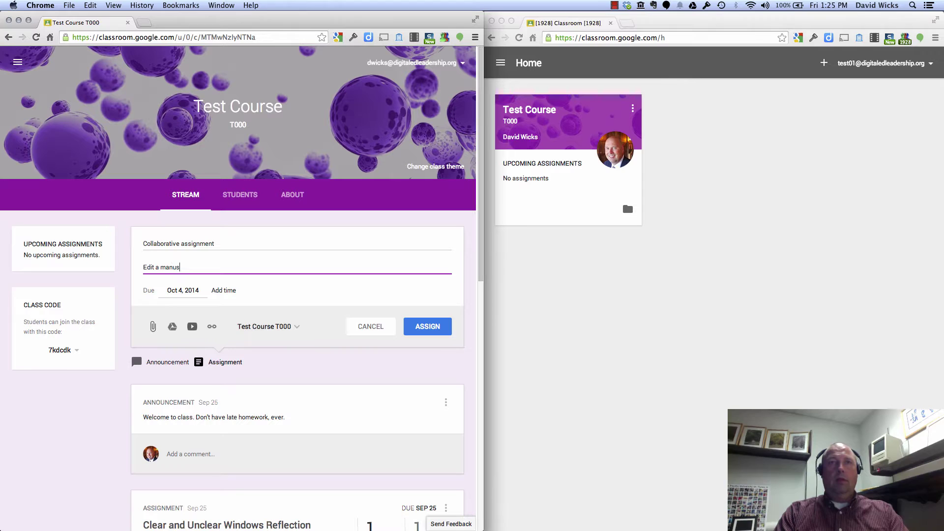
text(cript as a class)
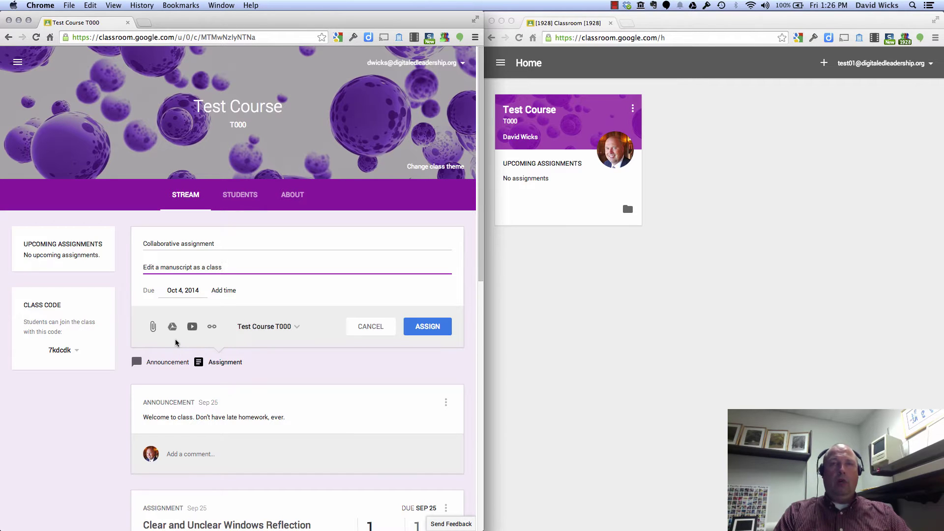
Attach the Manuscript doc from Drive's Classroom > Test Course T000 folder, set to 'Students can edit file'
click(173, 327)
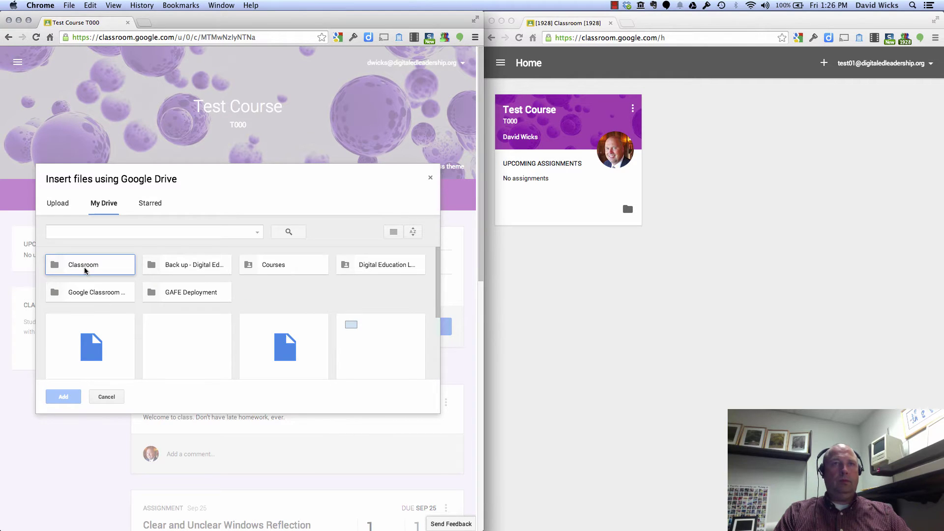
double_click(83, 267)
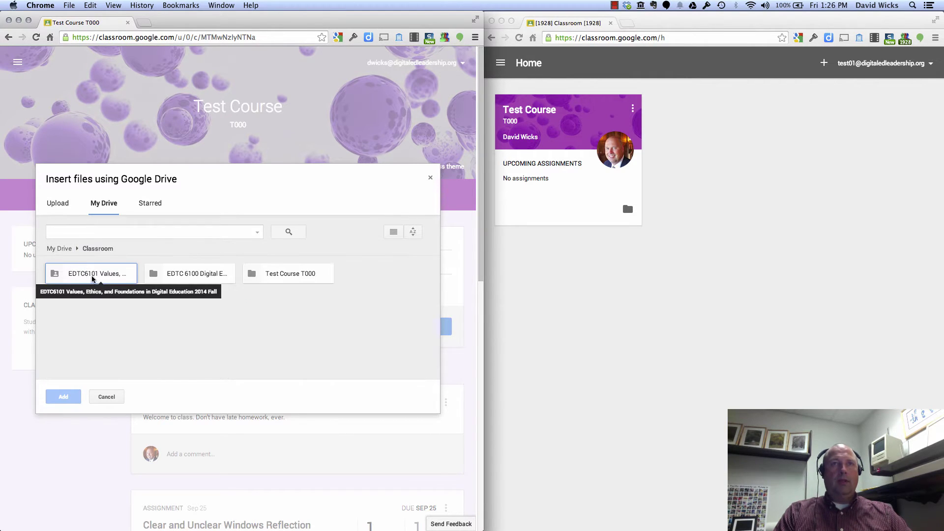
double_click(289, 279)
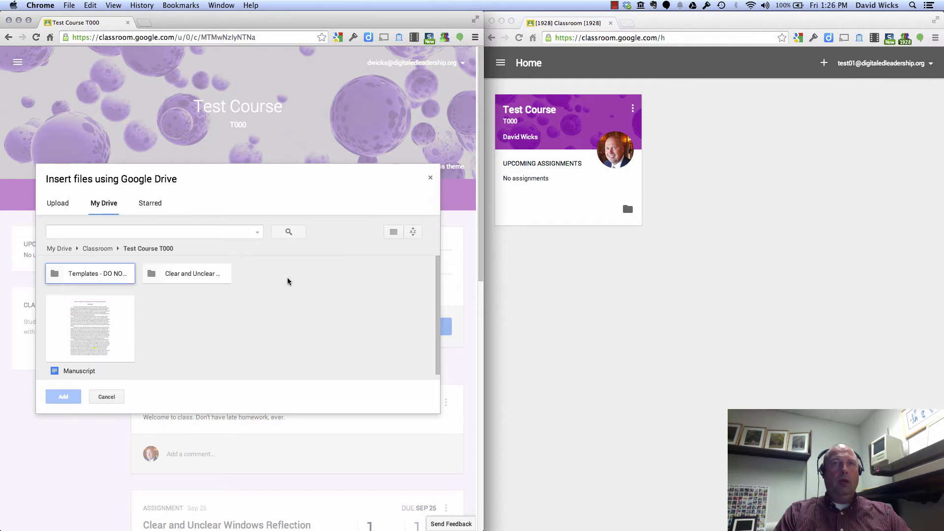
click(96, 336)
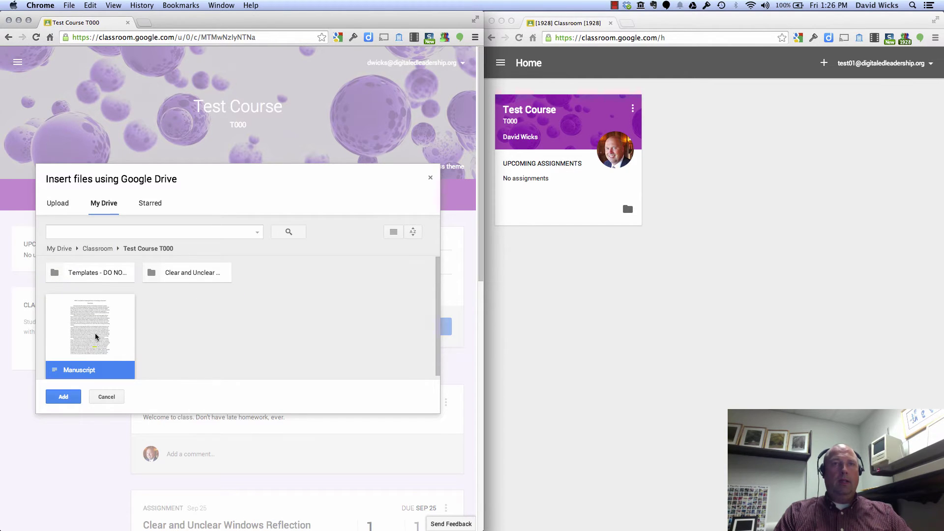
click(63, 398)
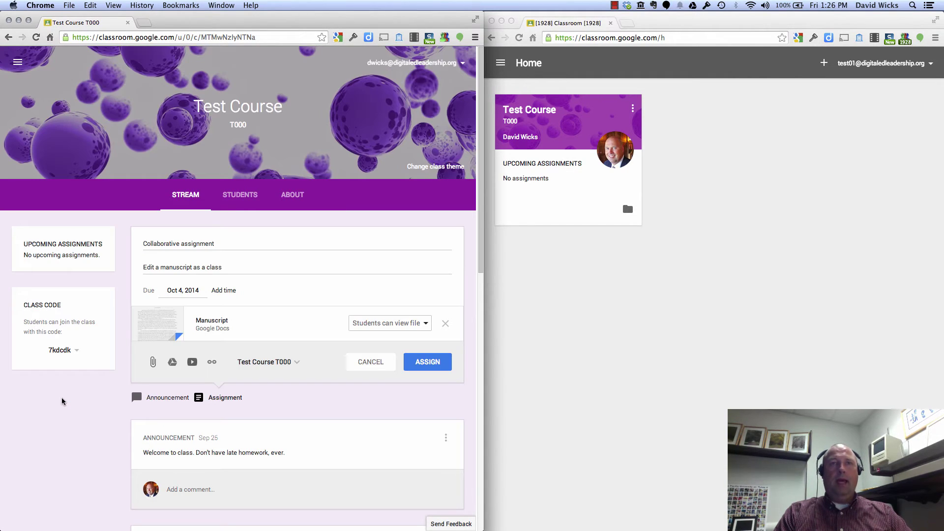
click(390, 323)
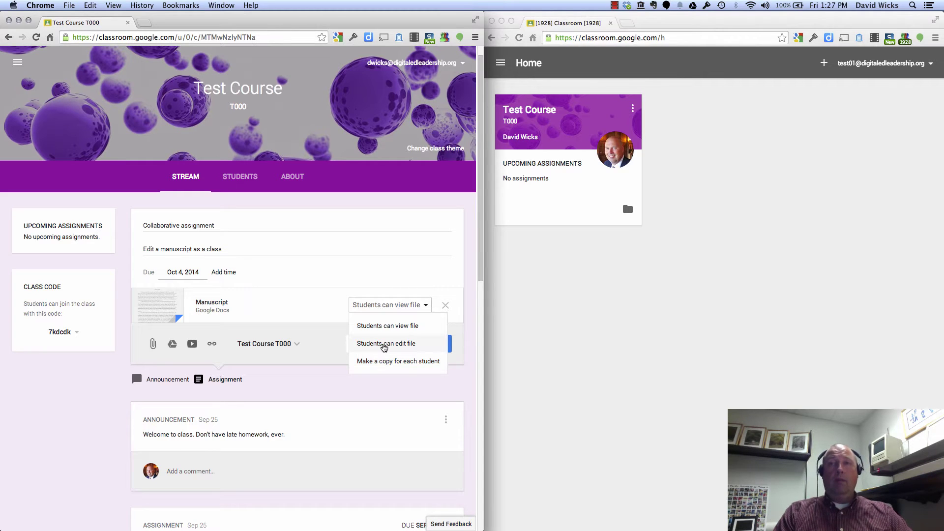
click(383, 344)
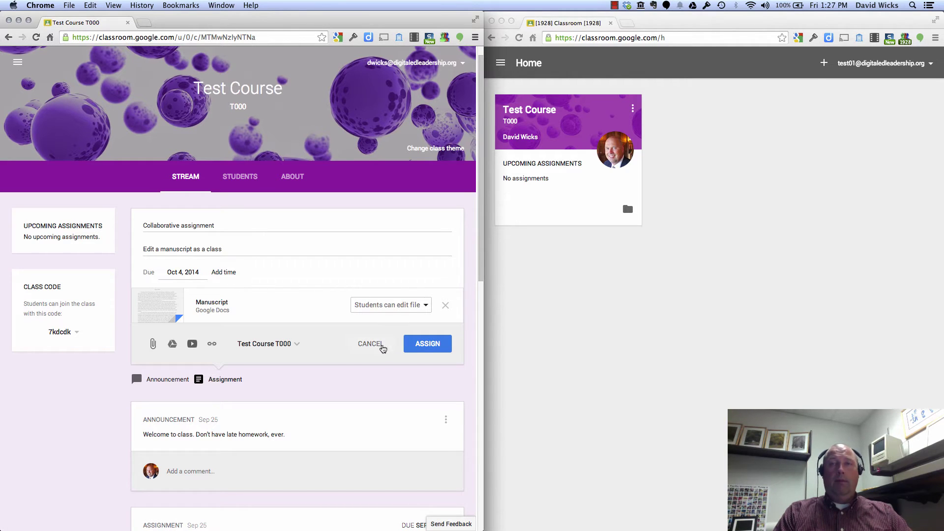
Post Collaborative assignment, then reload the student's Classroom home so it appears as upcoming
click(428, 344)
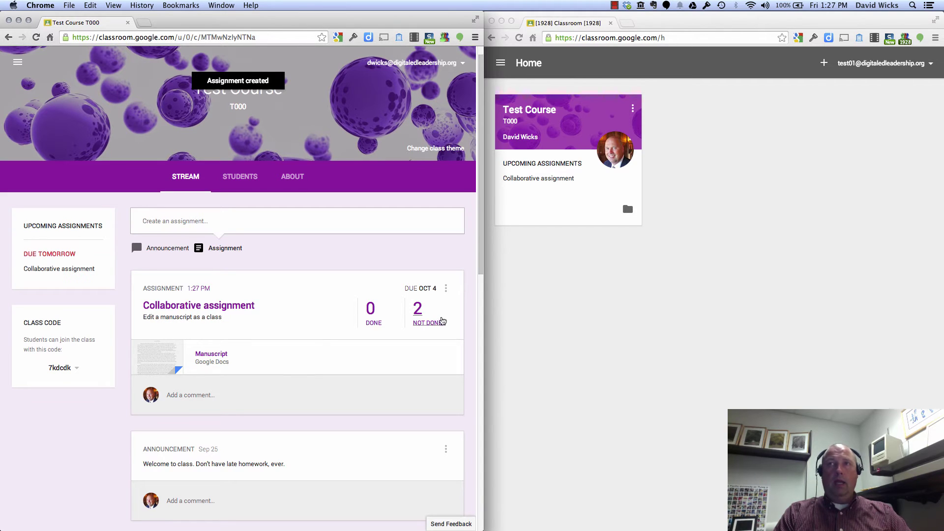
click(563, 316)
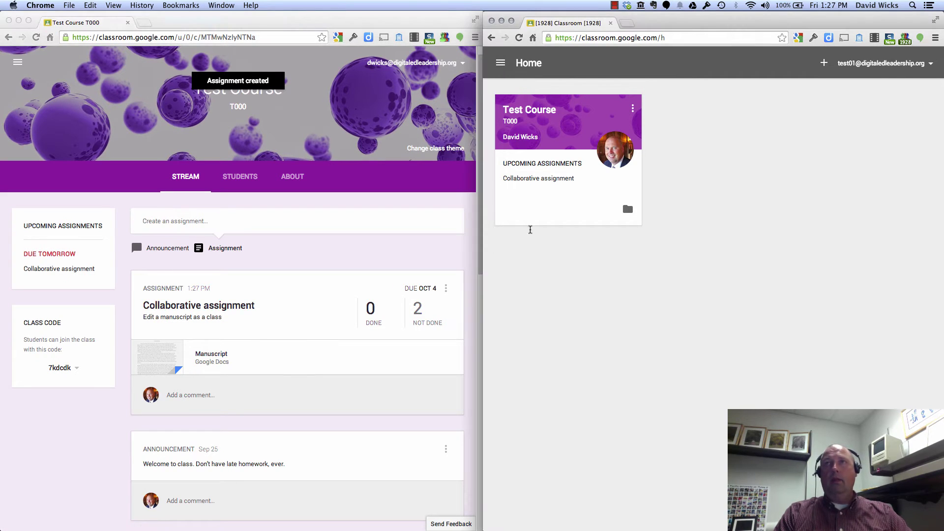
click(519, 39)
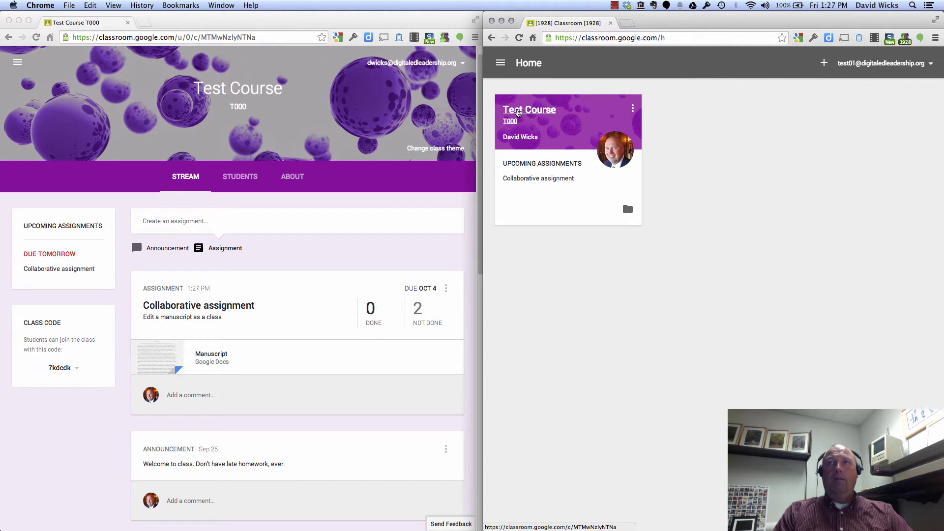
As the student, open Test Course's Collaborative assignment and view its details with the Manuscript attachment
click(530, 113)
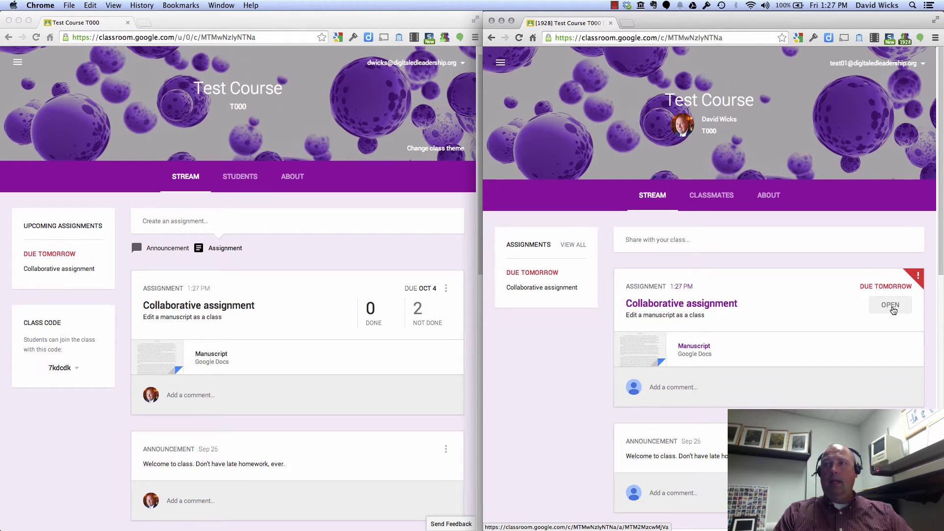
click(890, 306)
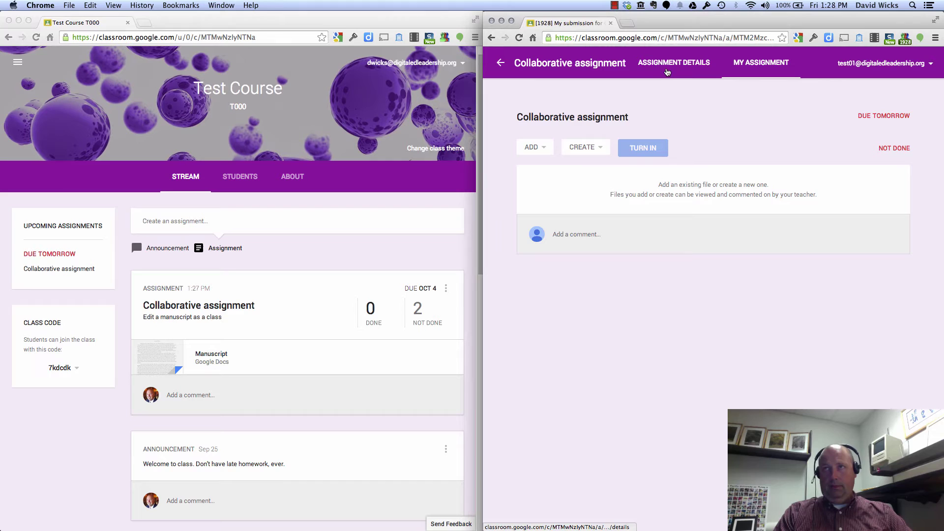
click(666, 70)
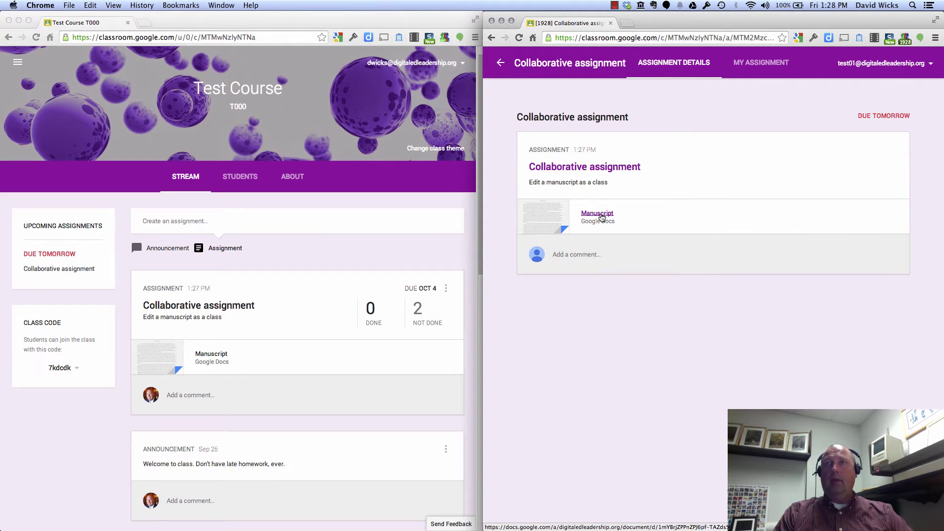
Open the attached Manuscript doc and highlight the (CITATION) placeholder
click(597, 214)
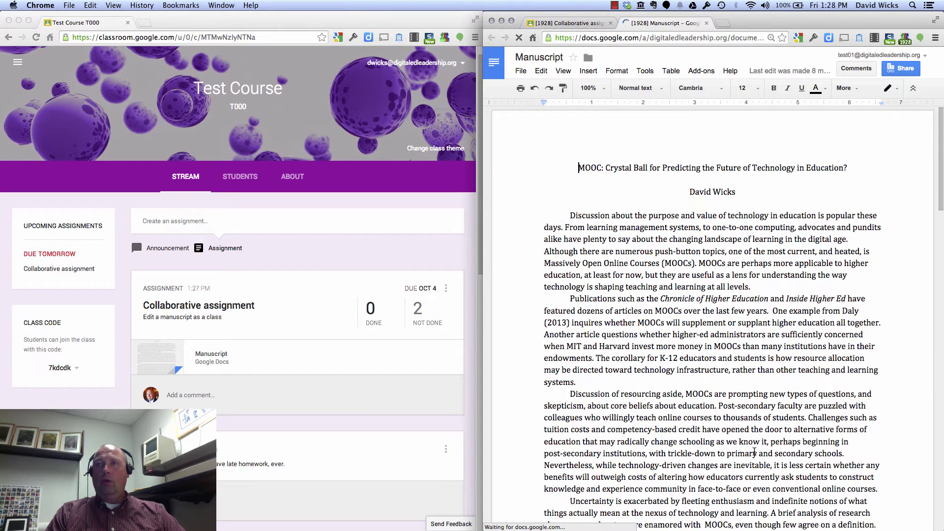
scroll(755, 452, down, 2)
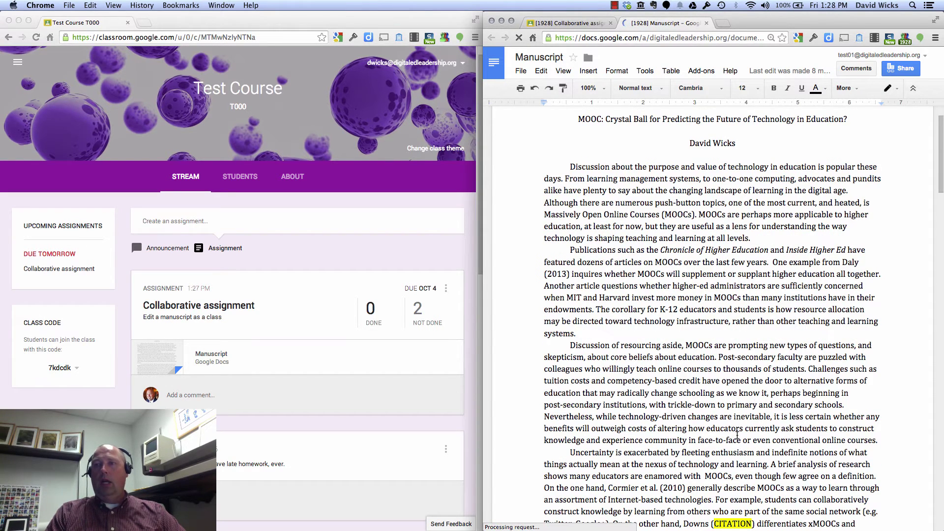
scroll(737, 435, down, 2)
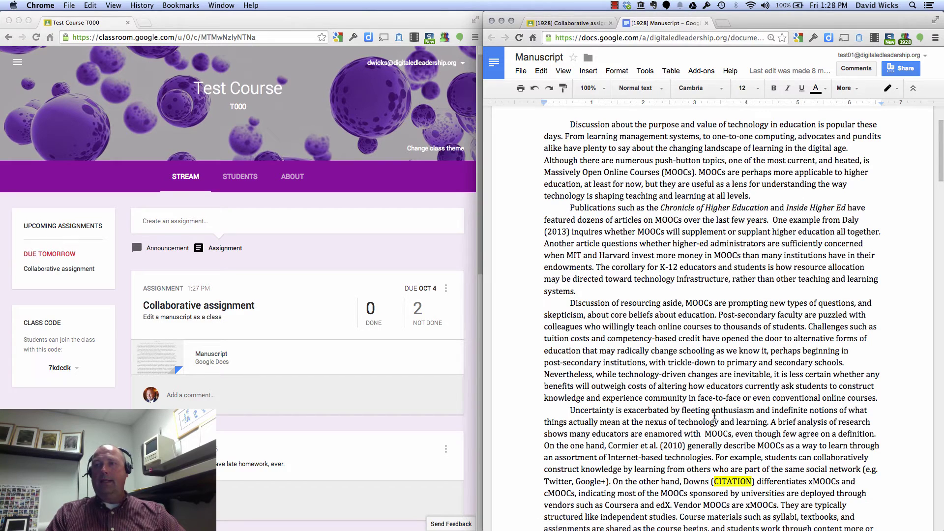
scroll(714, 418, down, 2)
scroll(713, 480, down, 2)
drag(714, 365, 753, 364)
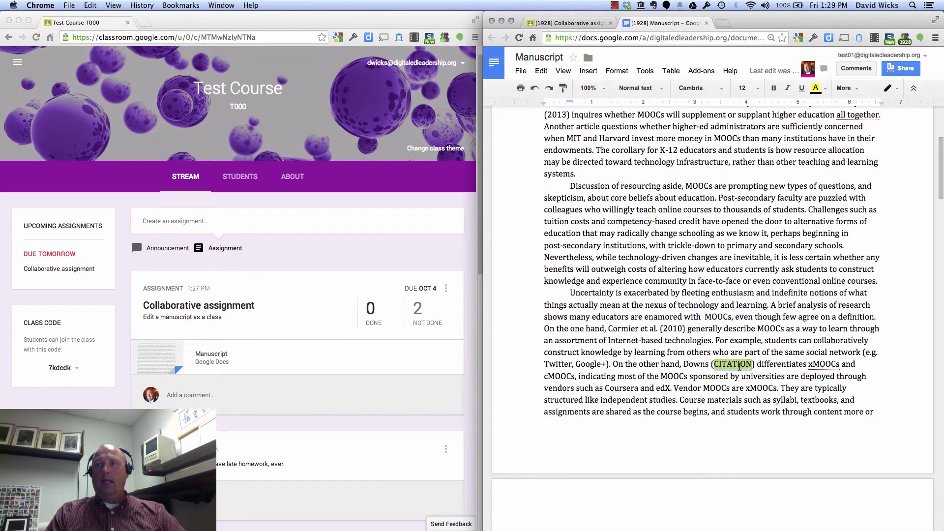
Add the comment 'Need citation' to the highlighted CITATION placeholder
click(594, 72)
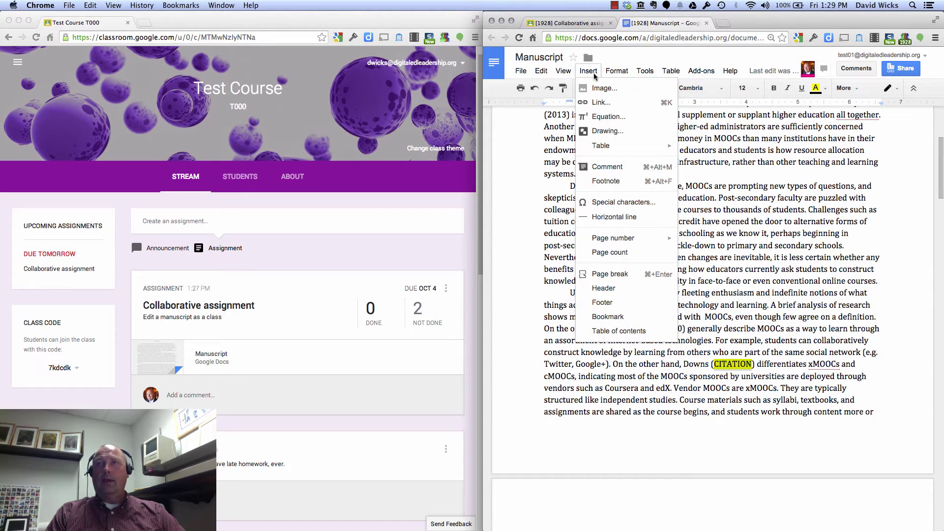
click(615, 167)
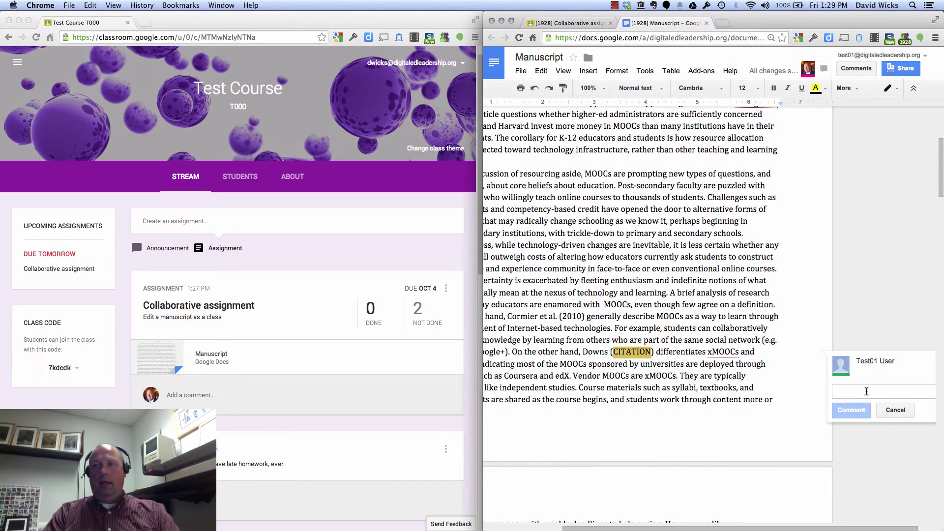
text(Need )
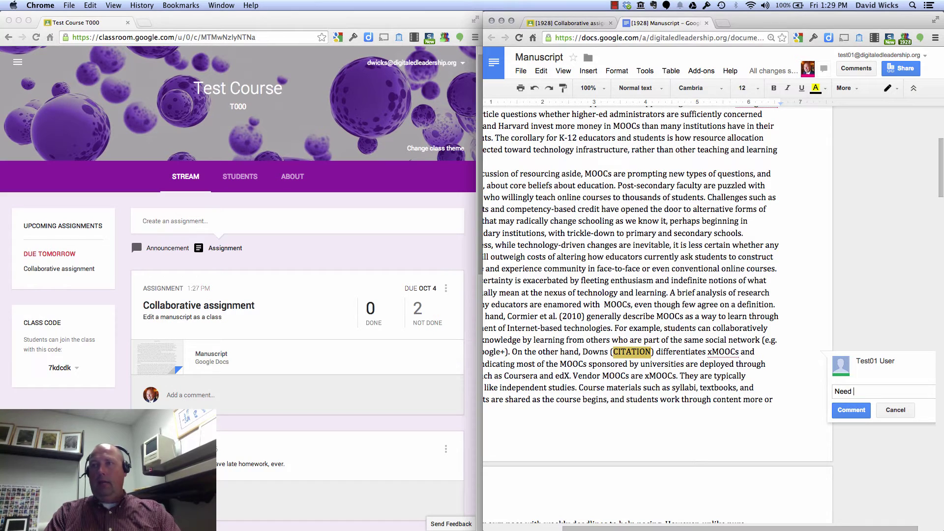
text(cita)
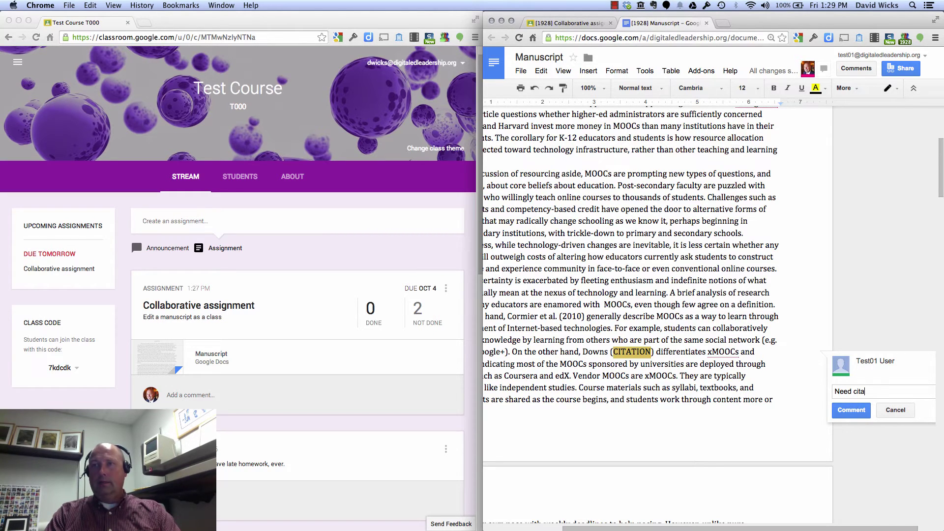
text(tion)
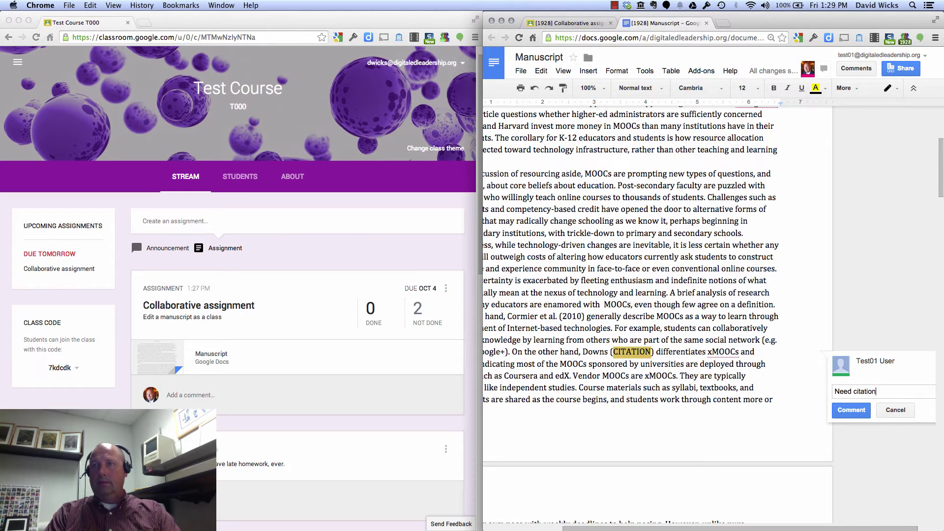
click(852, 410)
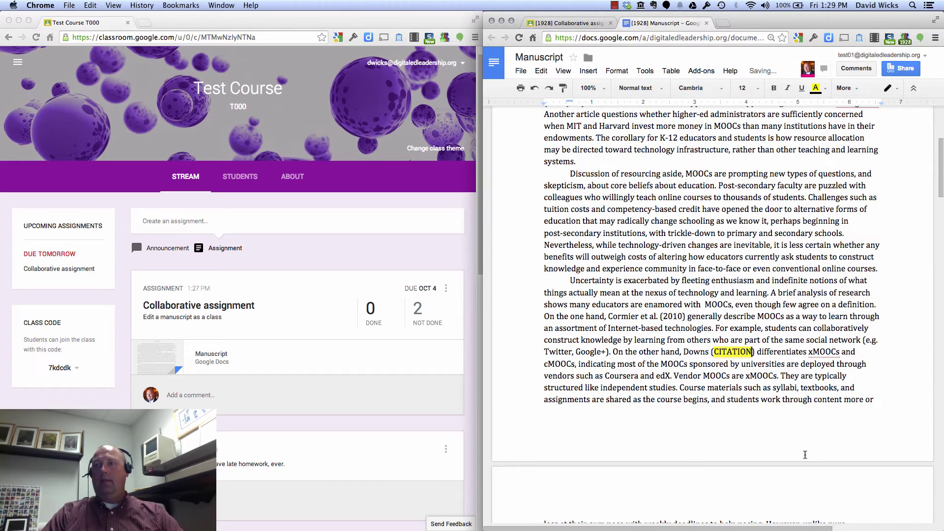
click(789, 469)
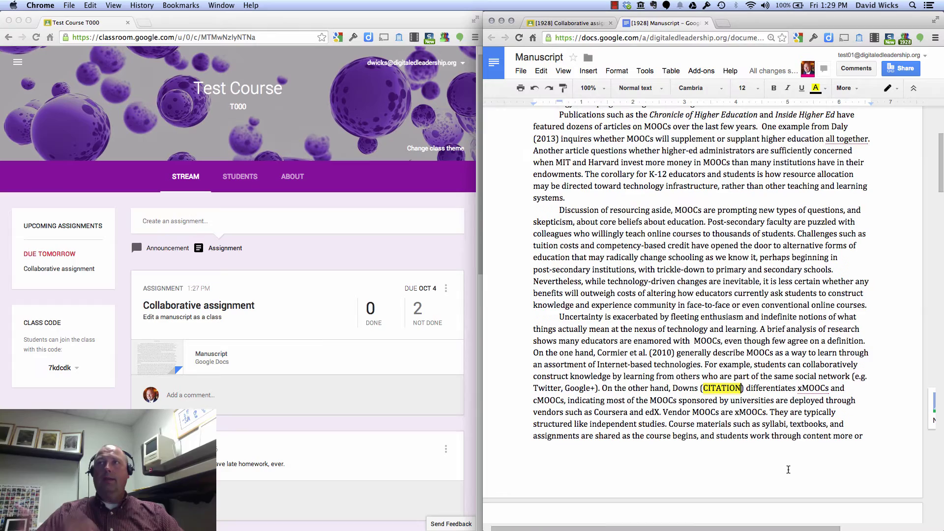
Select the Manuscript document's full web address in the address bar
scroll(789, 469, down, 3)
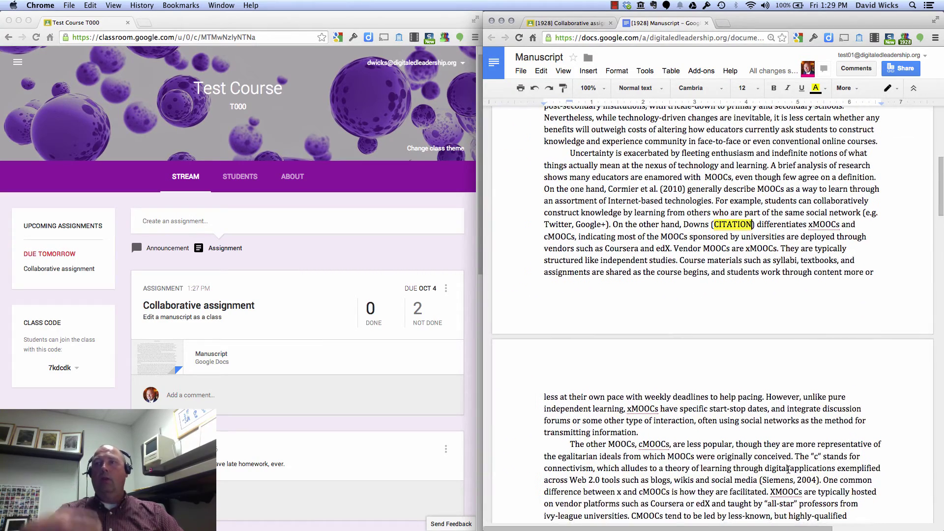
scroll(788, 469, up, 2)
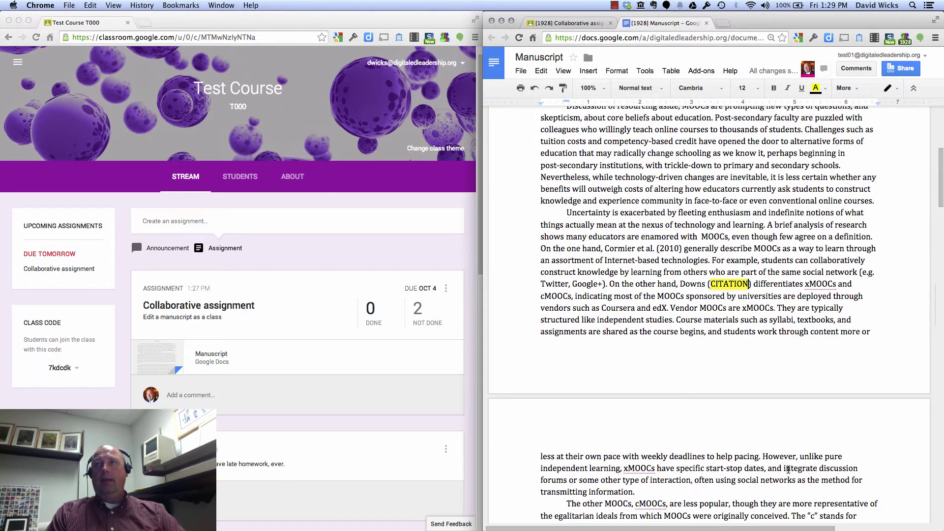
click(650, 38)
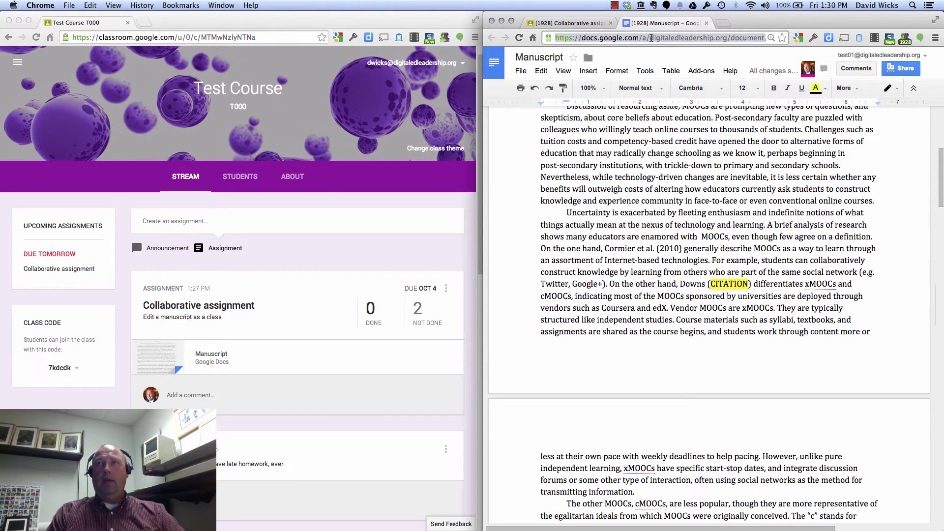
Open the student's My Assignment page, browse Drive to Classroom > Test Course T000, then cancel without attaching
click(566, 25)
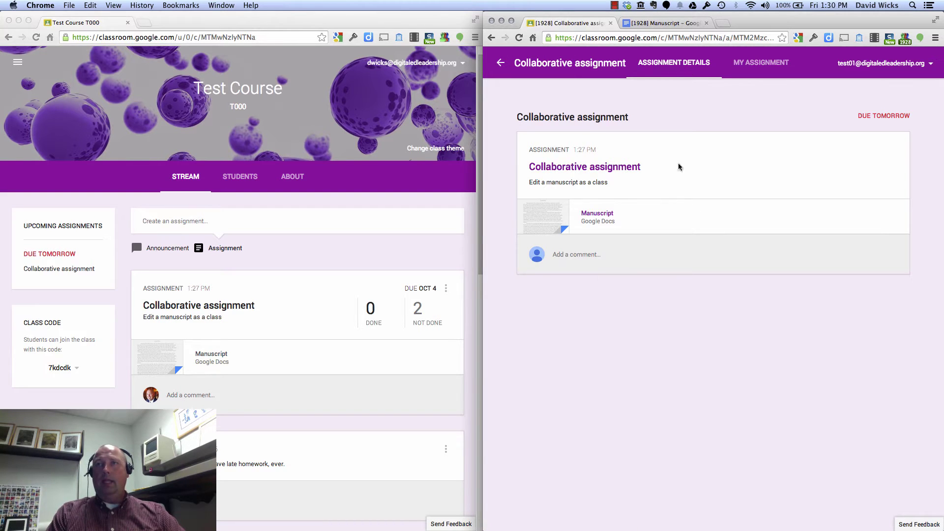
click(763, 66)
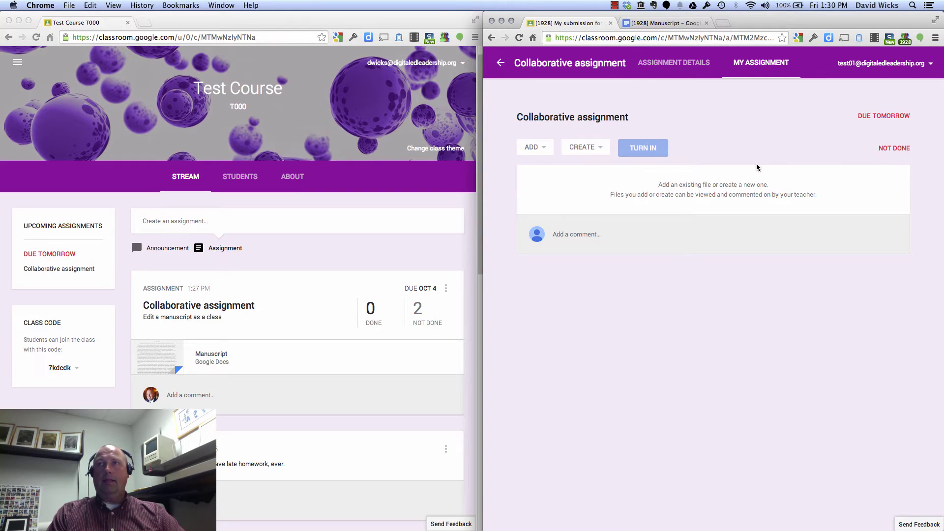
click(532, 148)
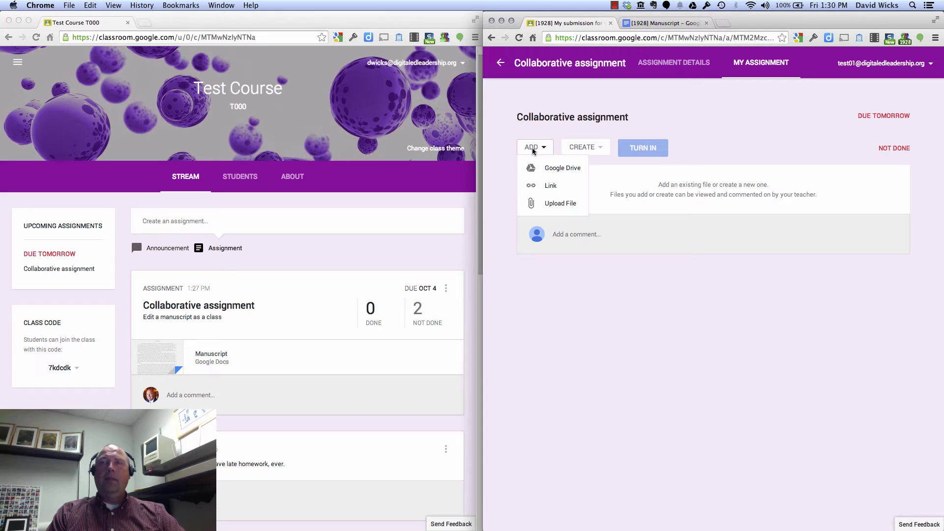
click(550, 168)
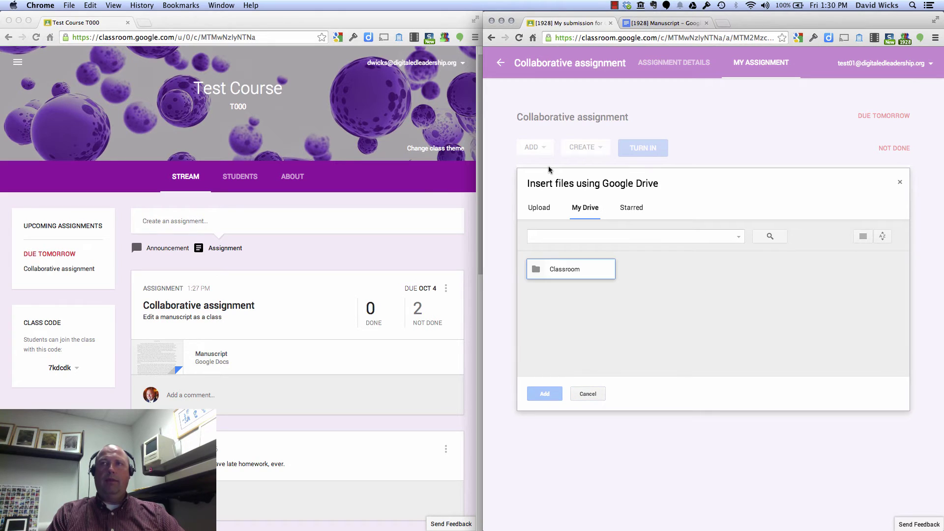
double_click(569, 269)
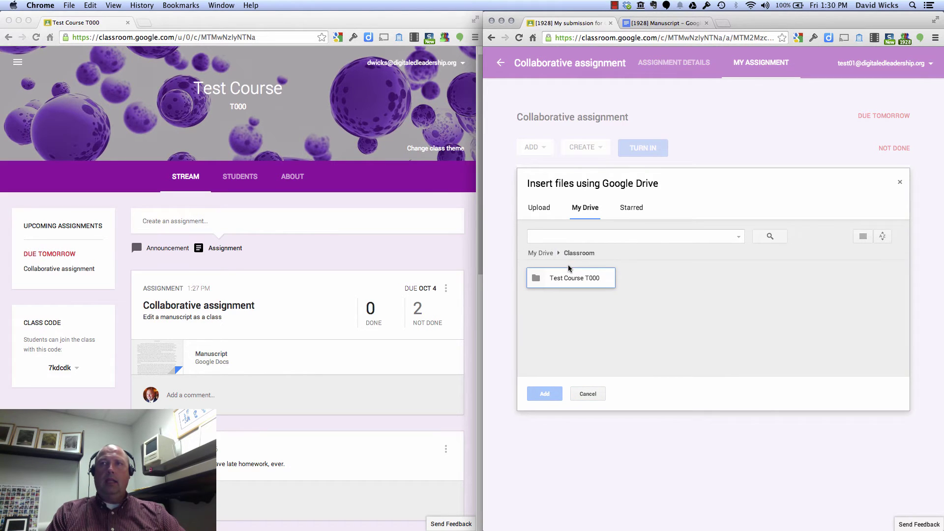
double_click(571, 280)
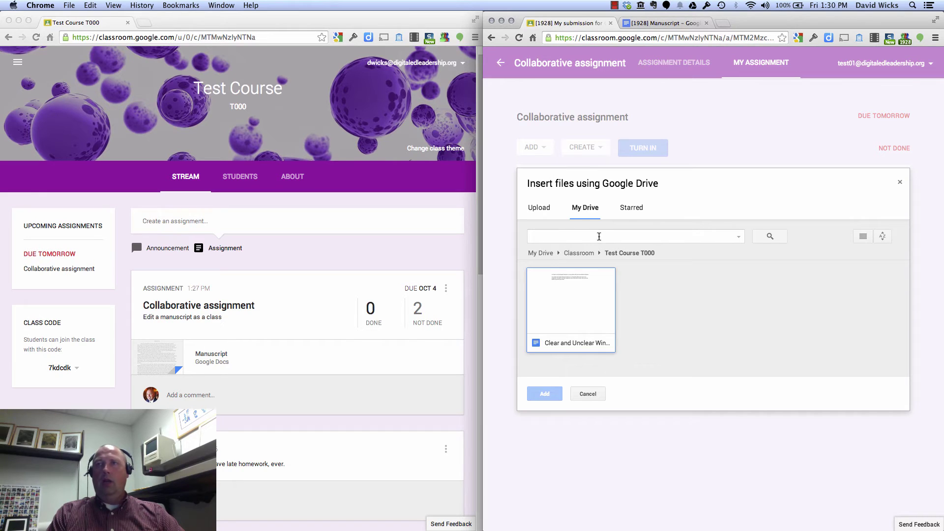
click(584, 395)
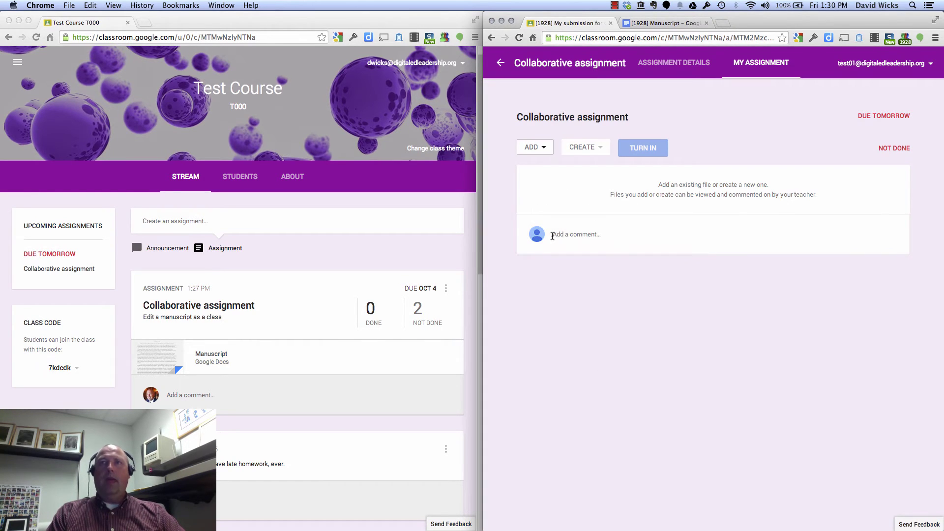
Attach the pasted Manuscript Docs URL as a link to the submission and begin turning it in
click(534, 148)
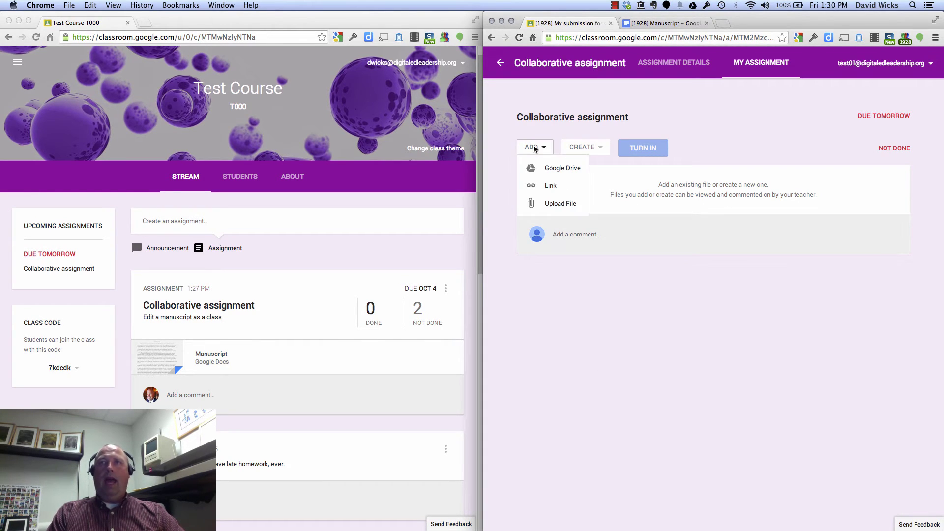
click(551, 186)
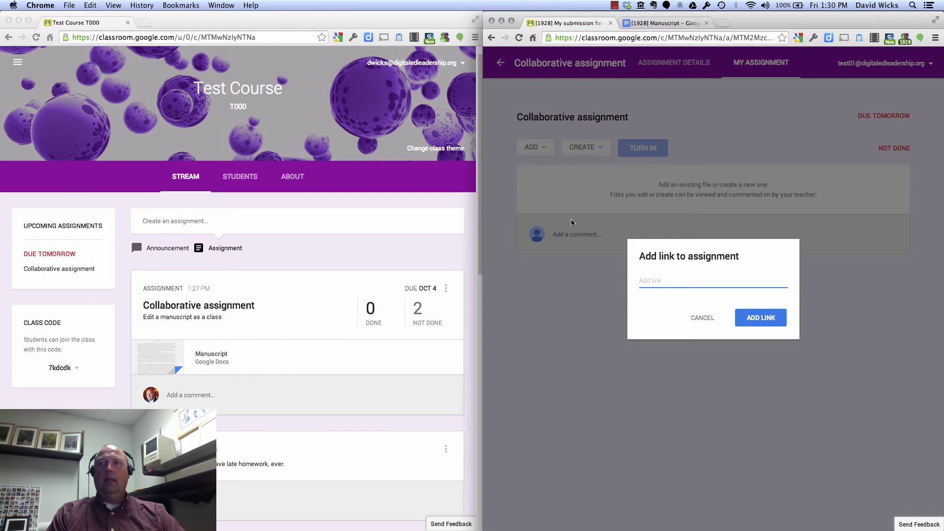
key(super+v)
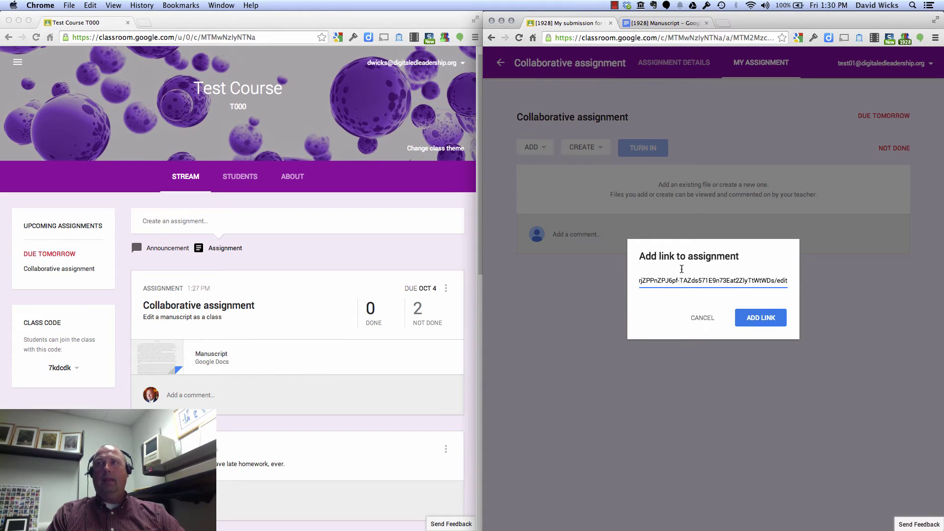
click(759, 322)
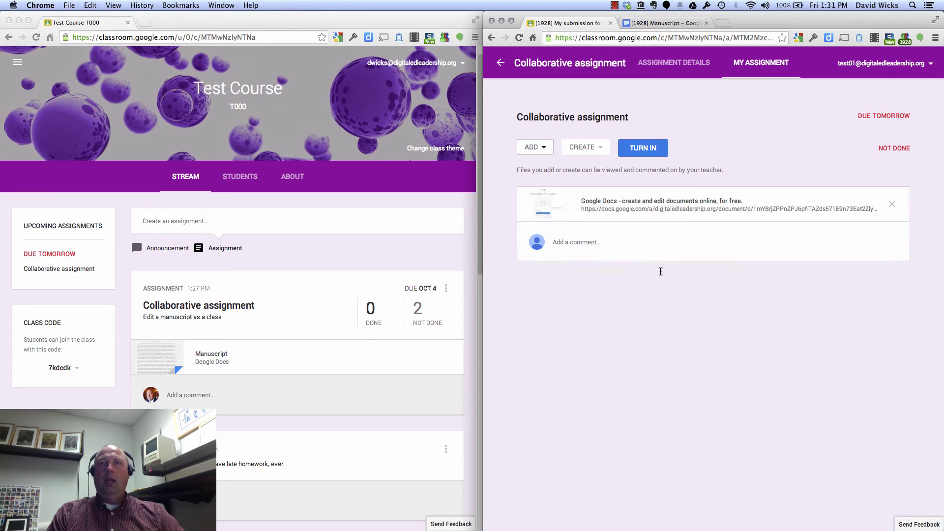
click(651, 150)
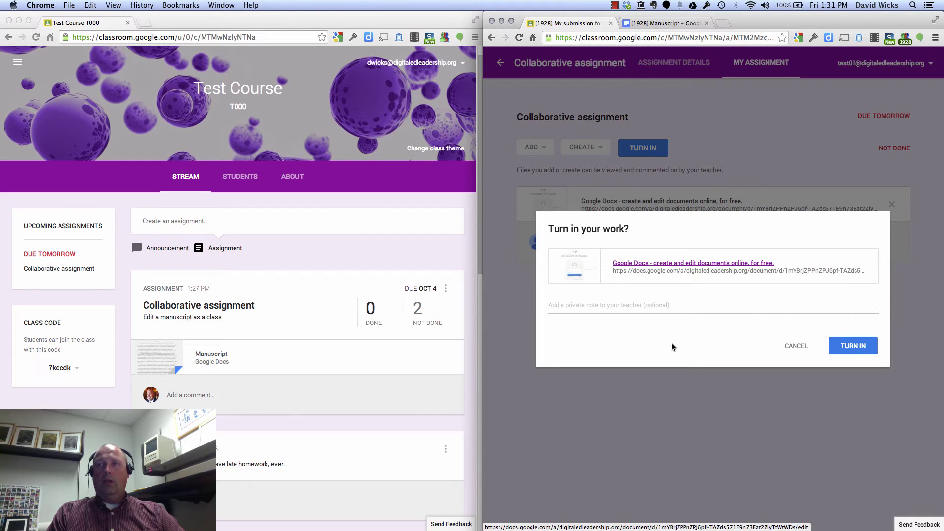
Confirm turning in the Collaborative assignment so it's marked Done
click(858, 347)
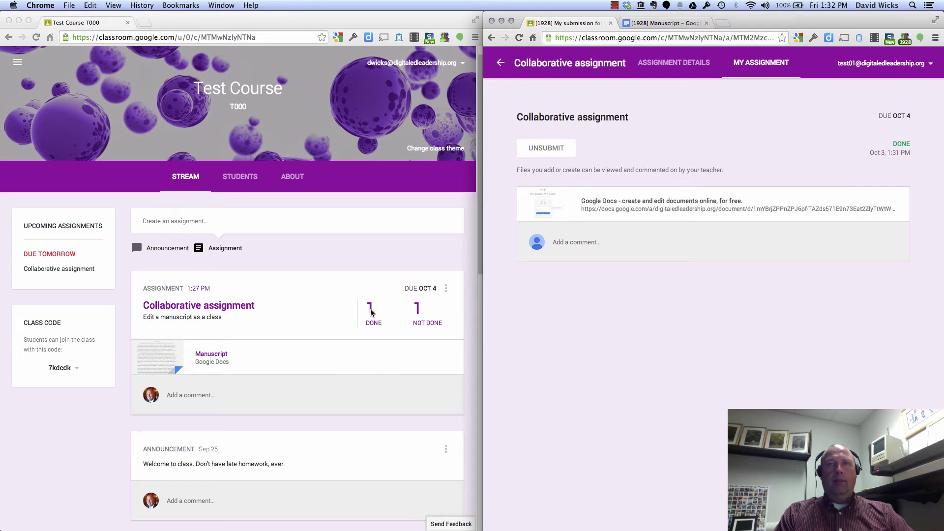
In the teacher's window, refresh the stream and open the assignment's '1 DONE' submissions list
click(349, 312)
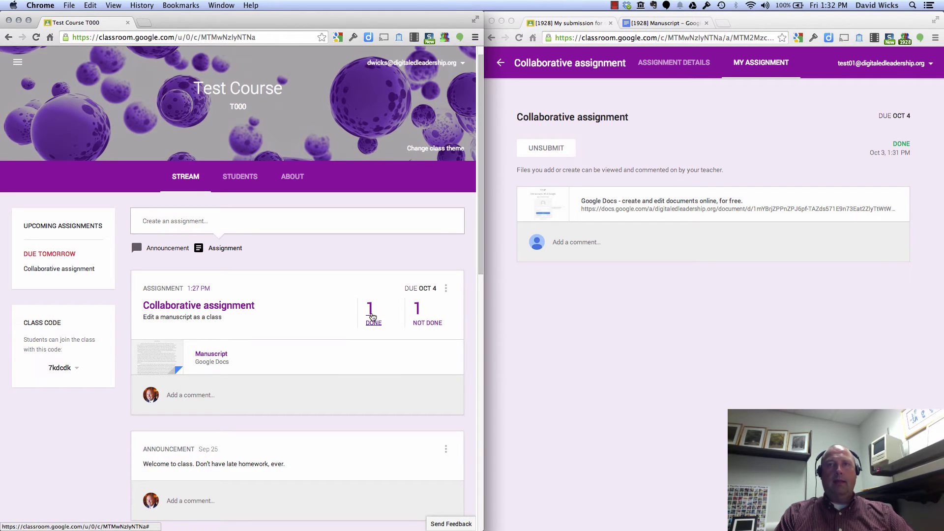
click(373, 315)
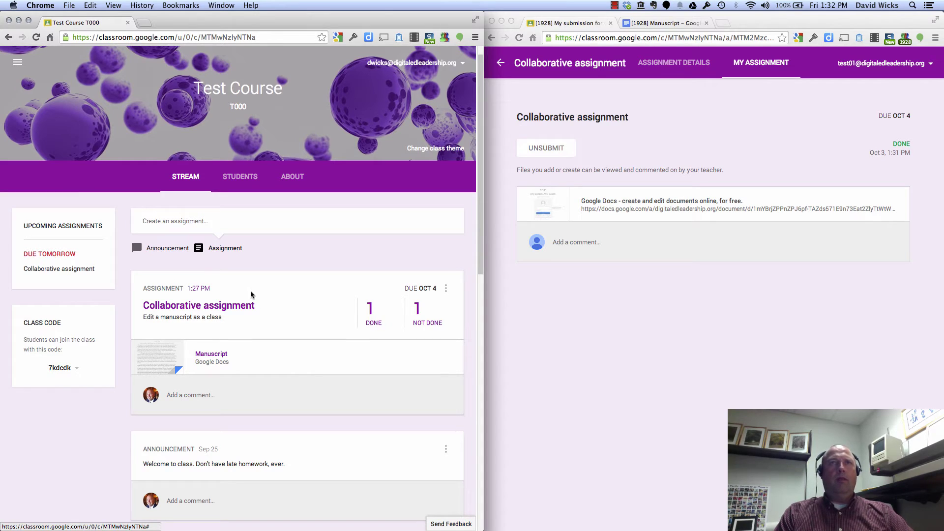
click(37, 39)
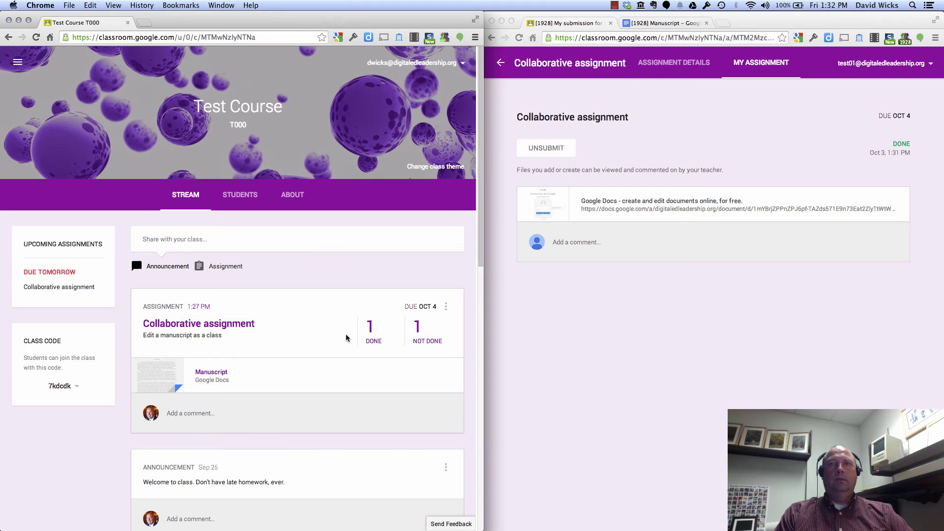
click(369, 330)
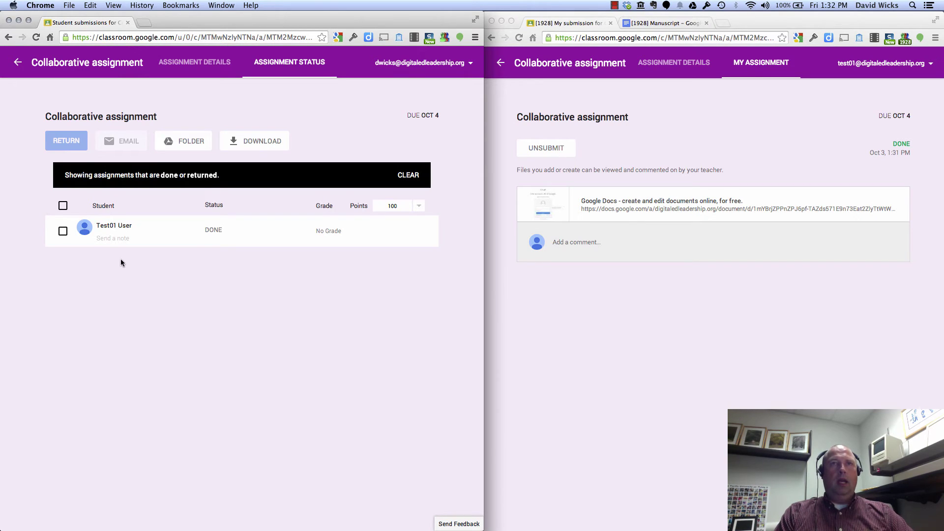
Expand the student's submission and open the linked Manuscript Google Doc
click(118, 230)
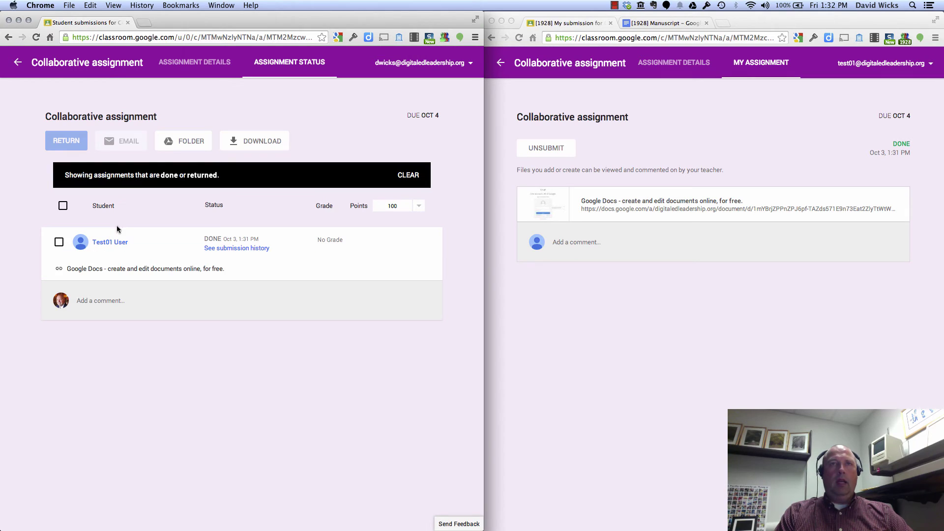
click(149, 269)
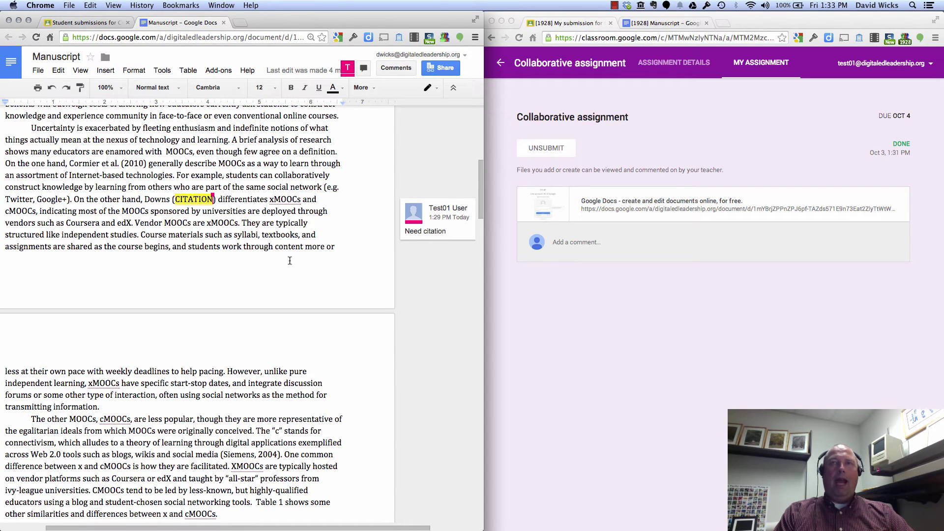
Post the reply 'Thanks' under the Need citation comment on CITATION in the Manuscript
click(452, 220)
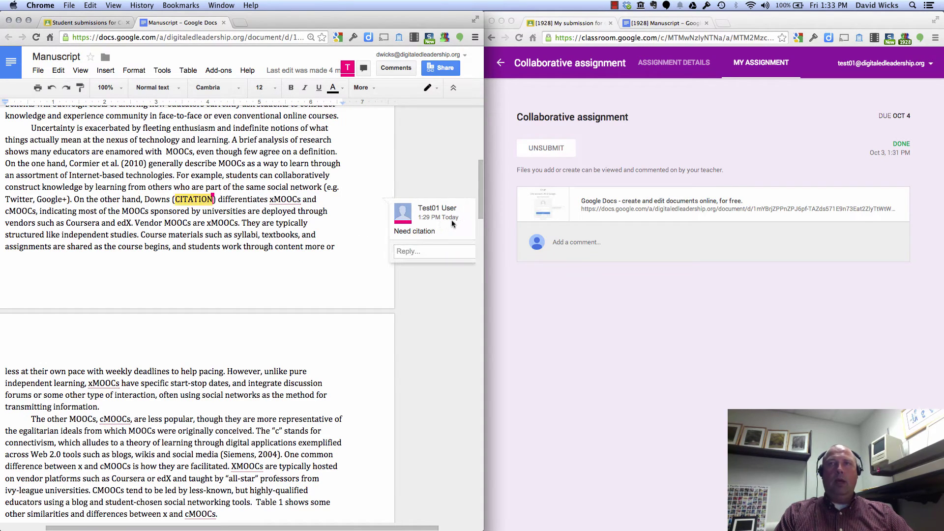
click(425, 256)
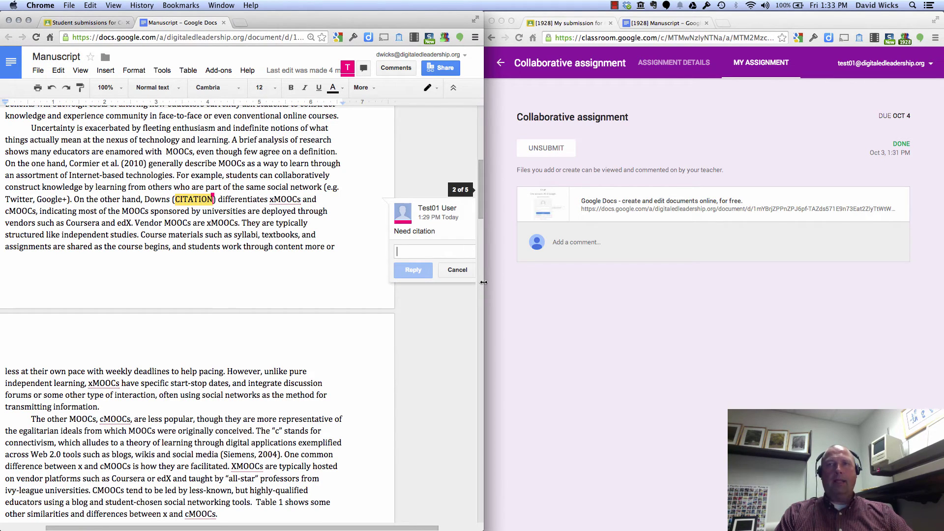
drag(484, 282, 506, 285)
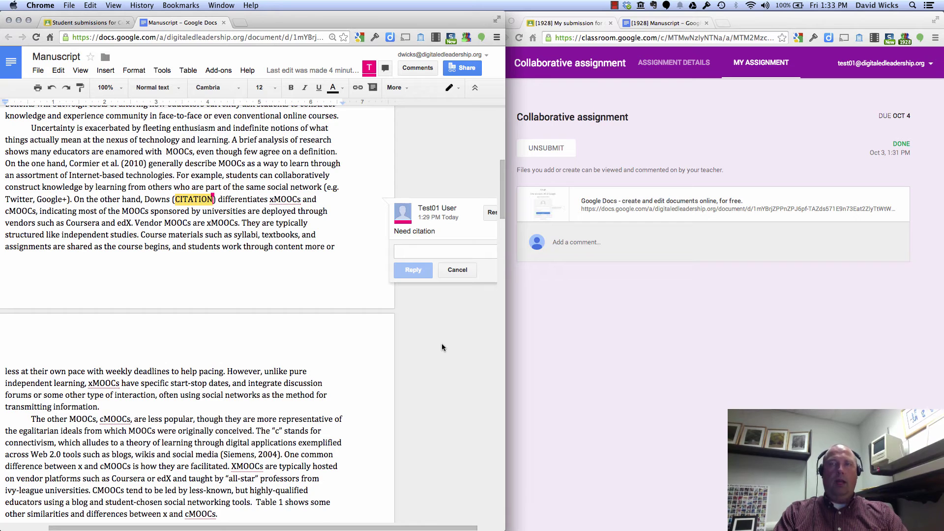
text(Thanks)
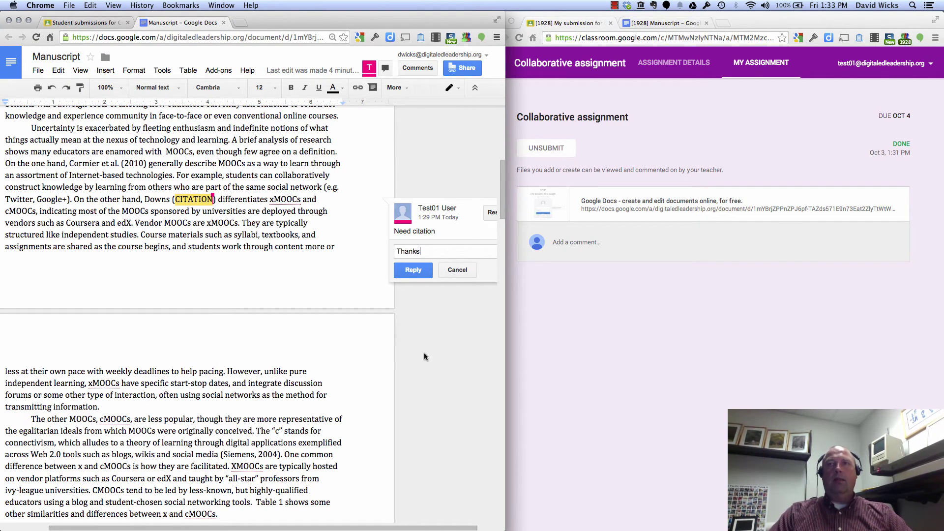
scroll(430, 350, right, 2)
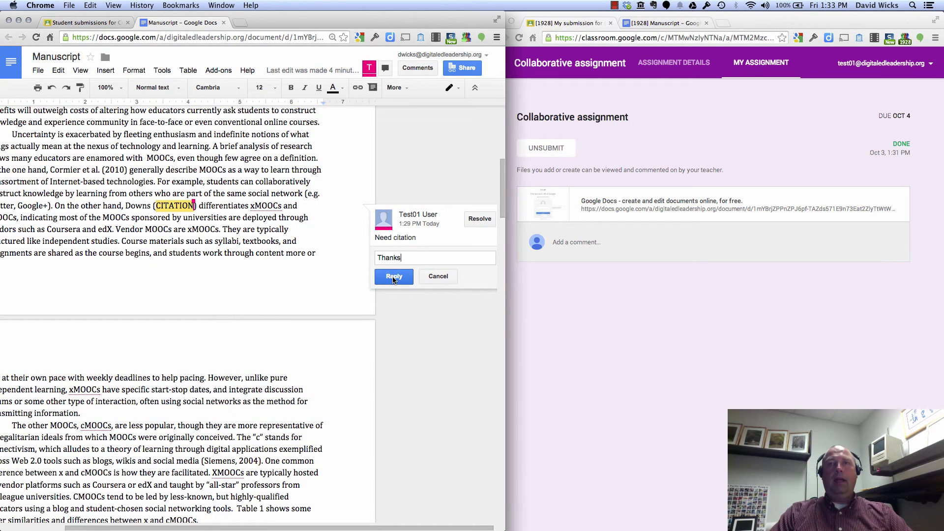
click(393, 276)
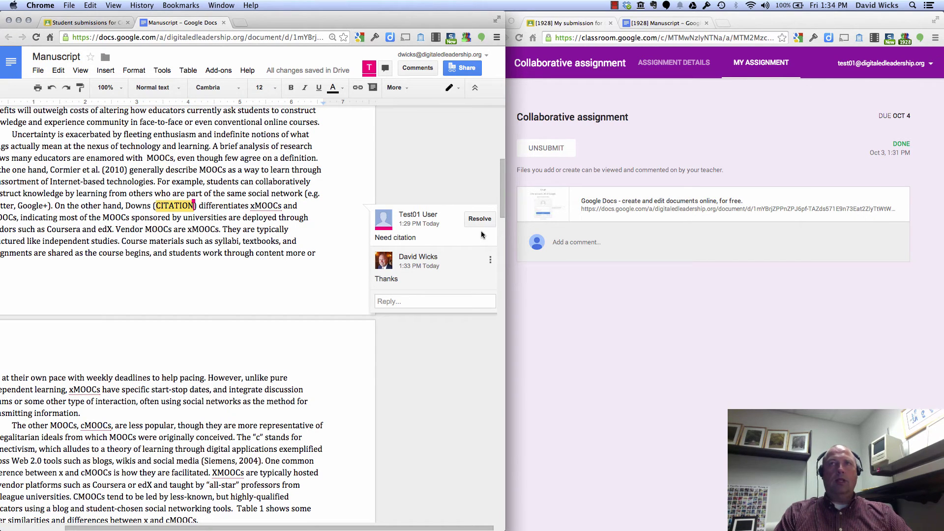
Resolve the Need citation comment thread
click(413, 70)
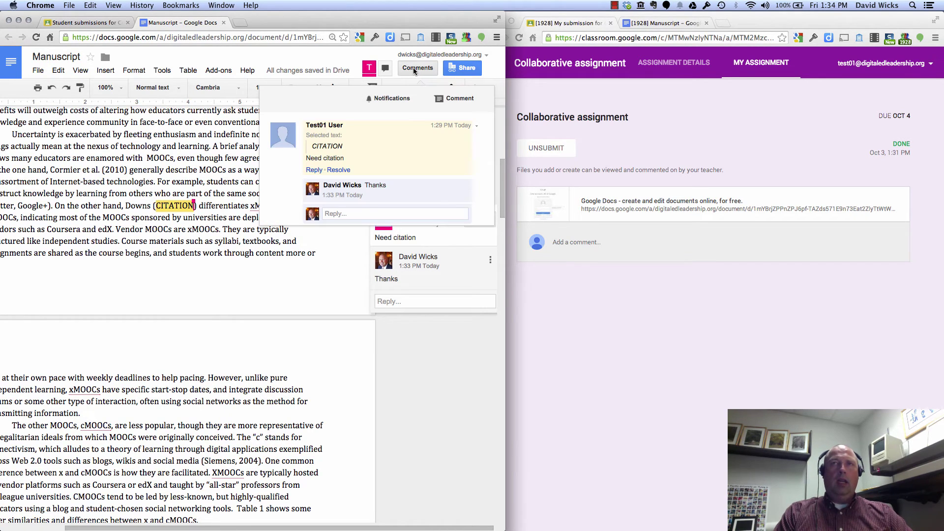
mouse_move(404, 191)
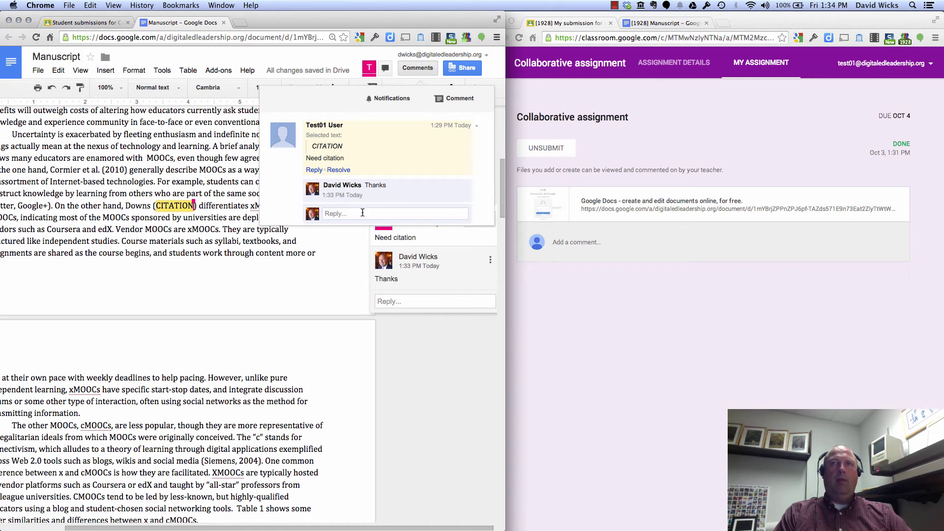
click(351, 259)
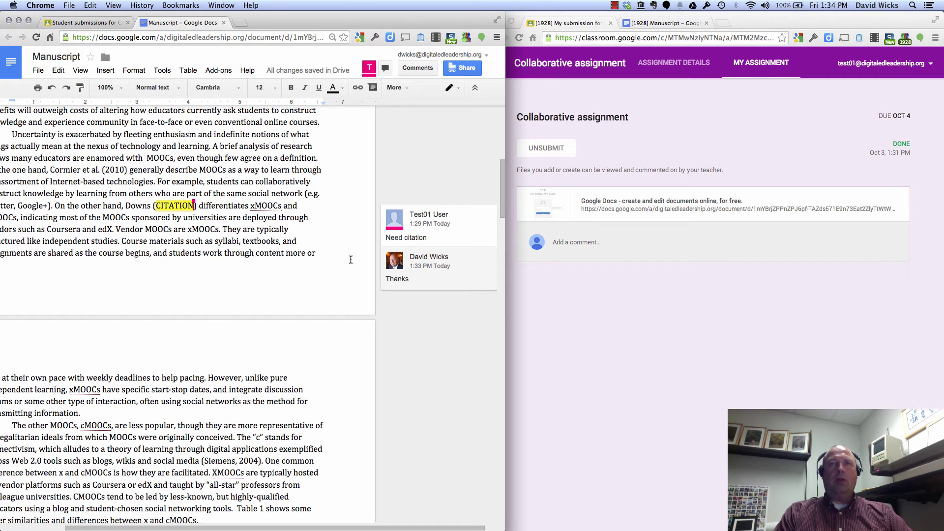
mouse_move(468, 267)
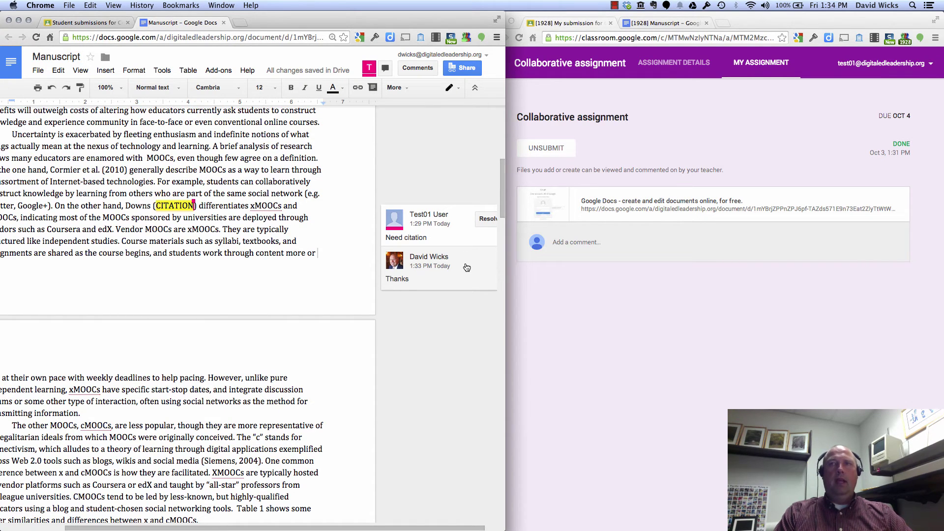
click(488, 220)
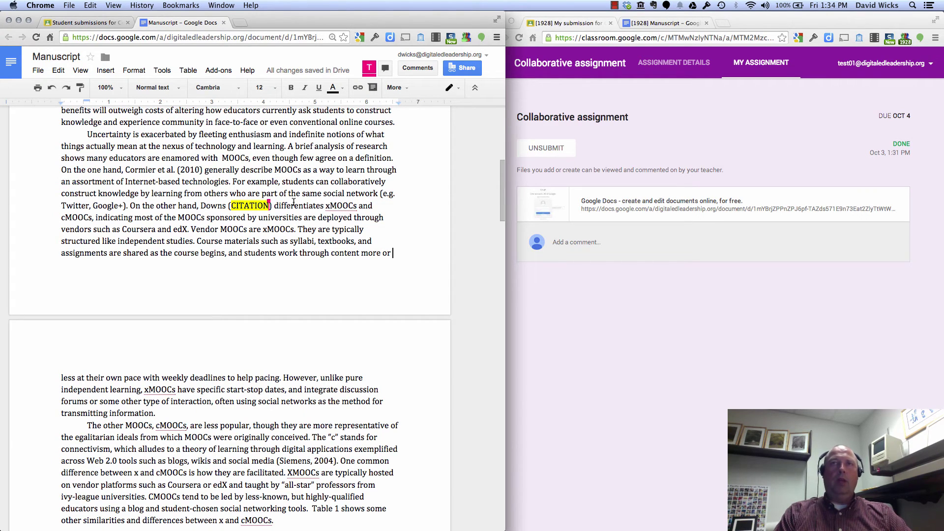
Re-open the resolved CITATION comment from the comments list so it shows beside the text again
click(414, 69)
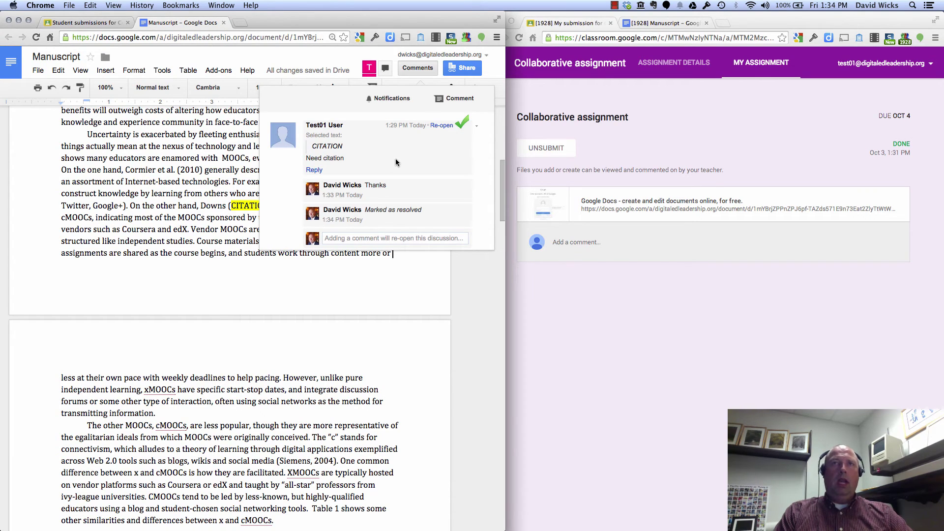
click(443, 126)
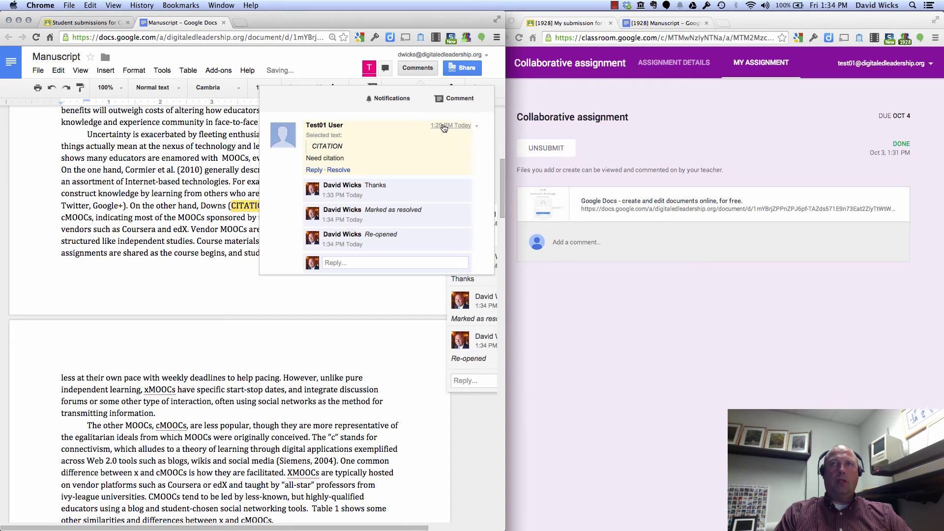
click(397, 314)
scroll(397, 315, right, 4)
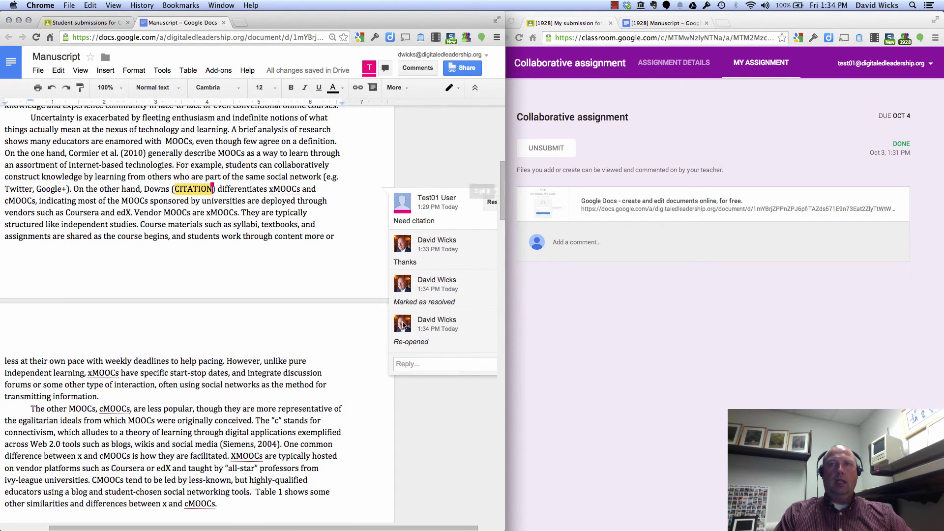
scroll(338, 333, up, 3)
scroll(338, 333, left, 3)
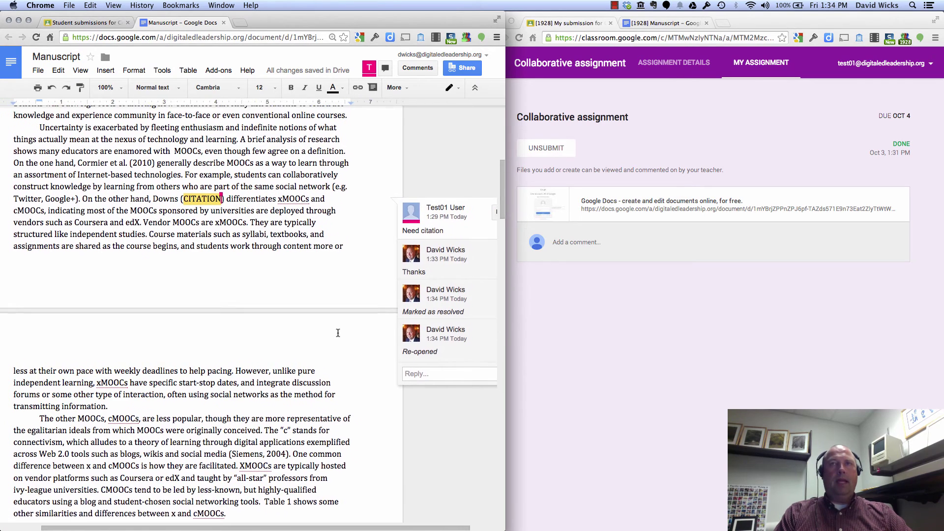
scroll(338, 333, up, 2)
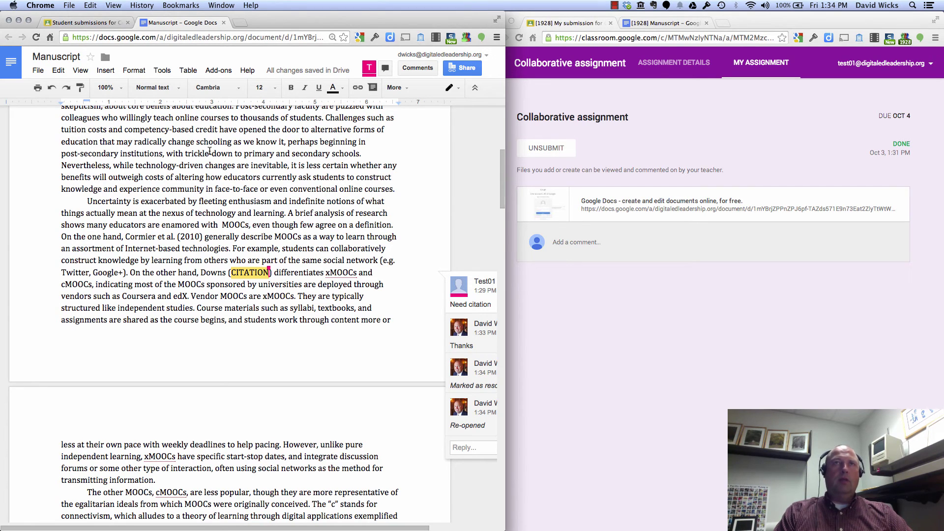
Enter a grade of 100 on the student's submission, keeping the points total at 100
click(87, 21)
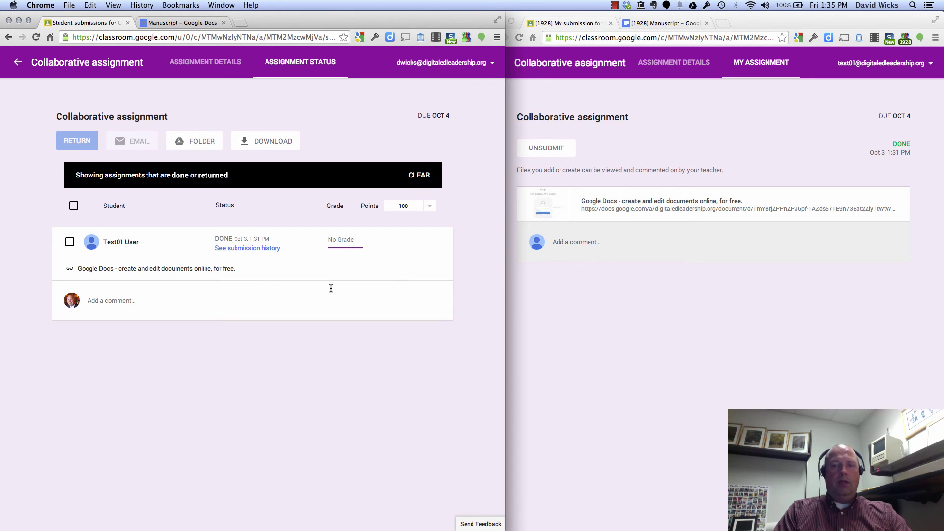
text(100)
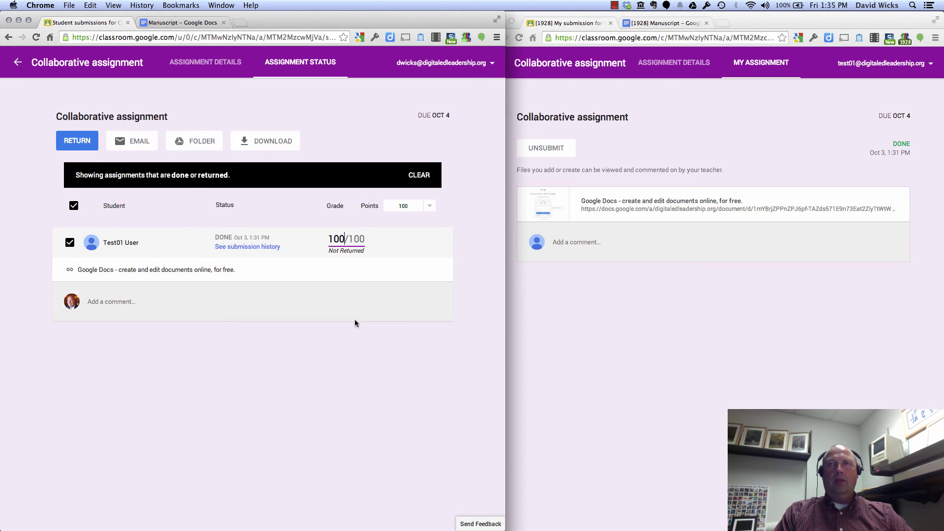
click(429, 207)
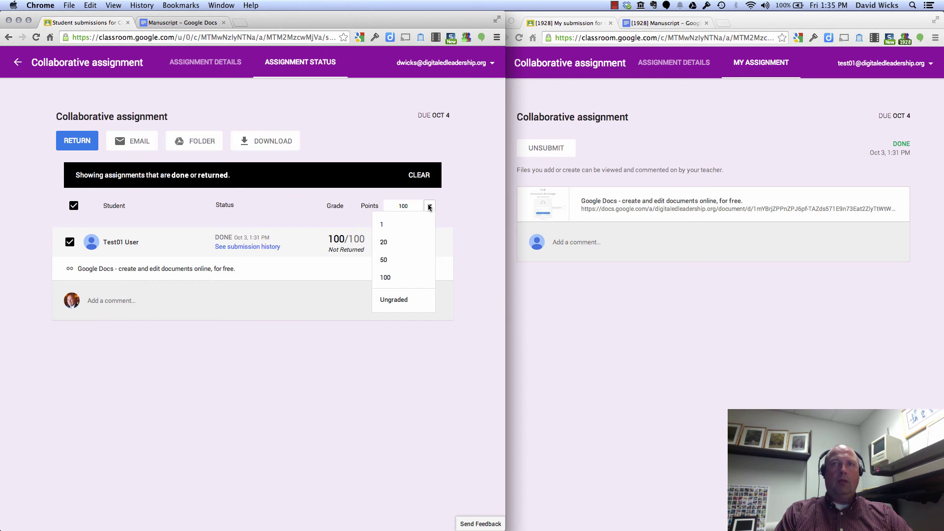
click(430, 207)
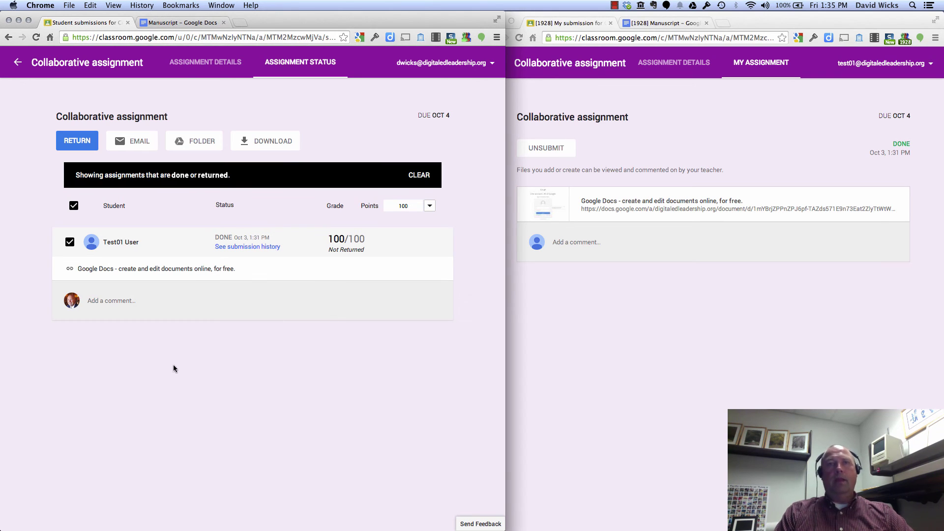
click(127, 302)
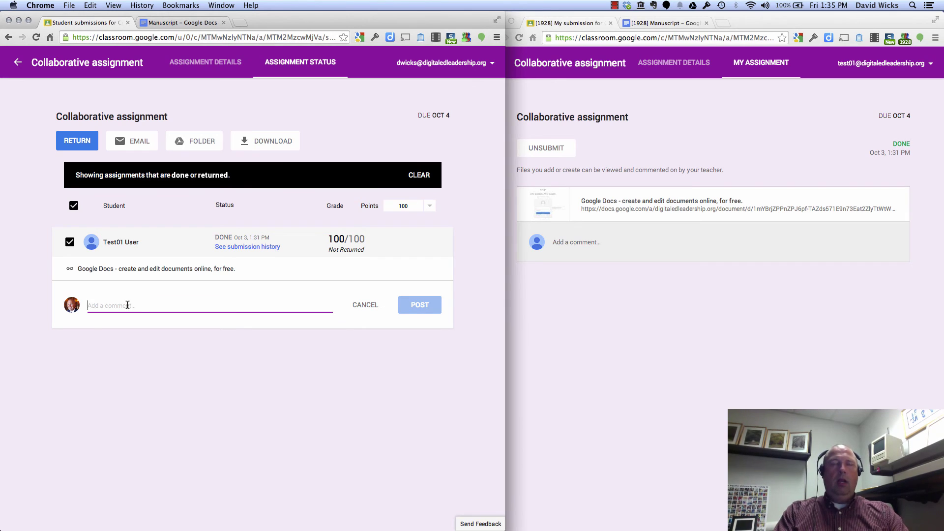
Post the private comment 'Thanks for your help editing this document.' and start returning the work
text(Thanks for your help editing this document.)
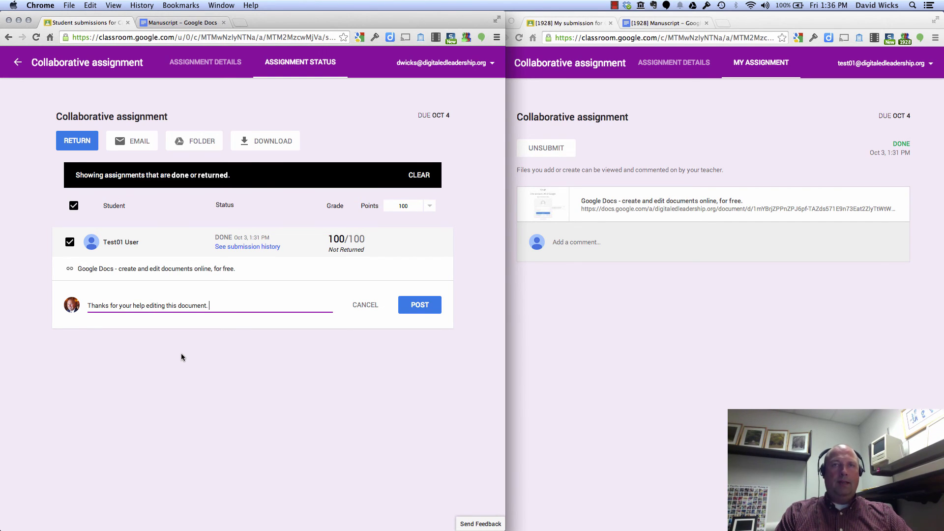
click(423, 309)
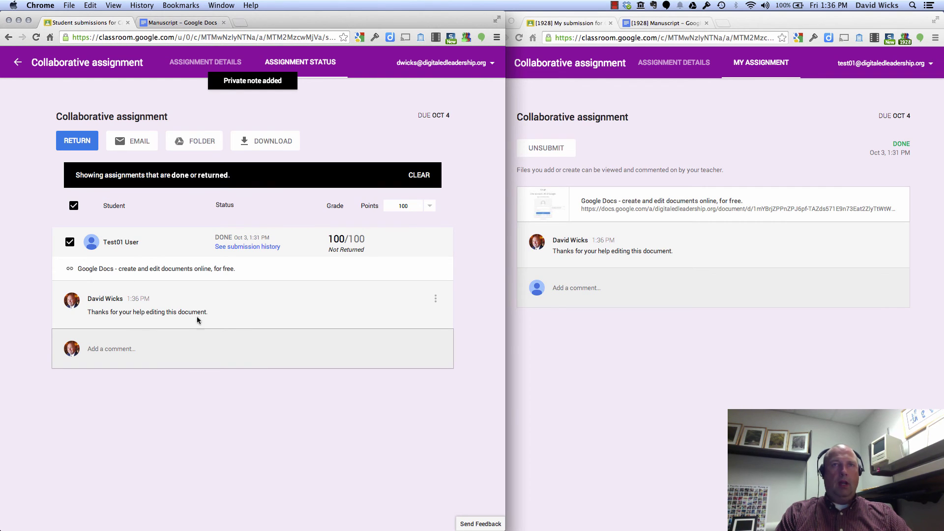
click(77, 141)
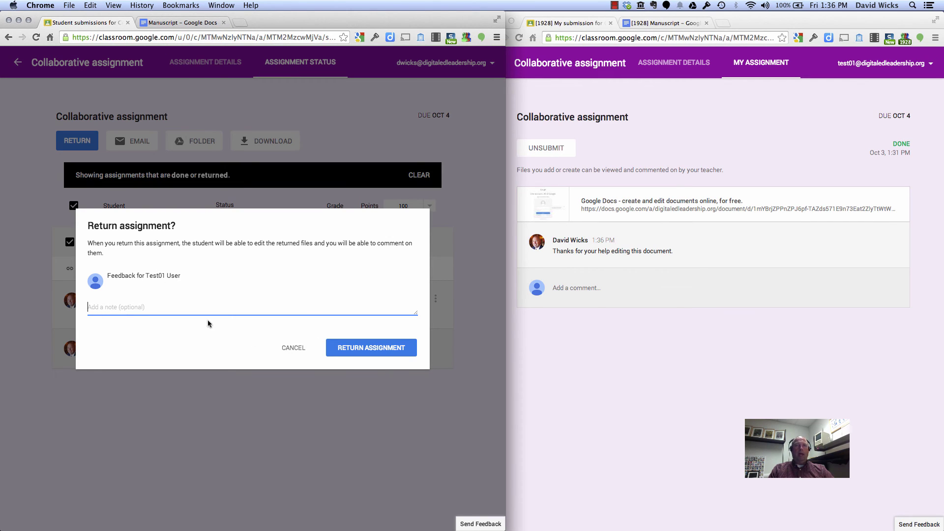
Confirm returning the graded assignment and go back to the Test Course stream
click(389, 350)
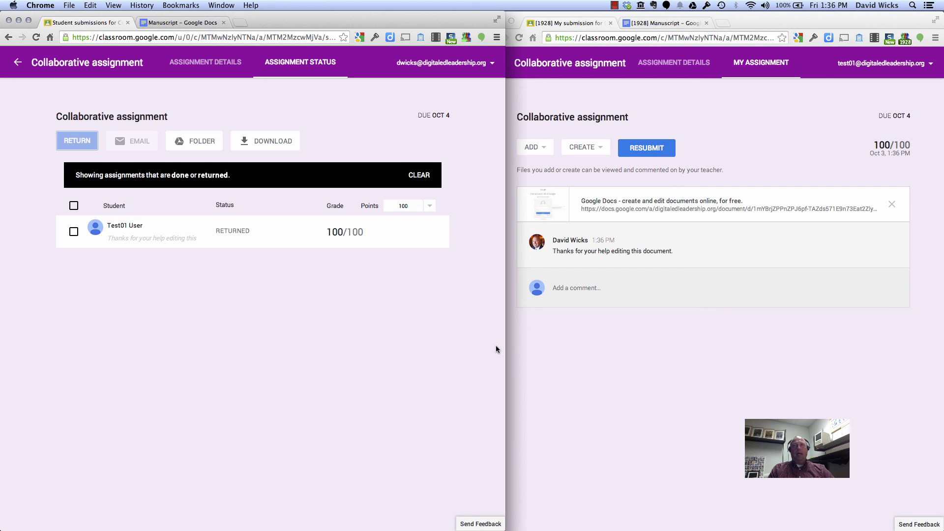
click(15, 63)
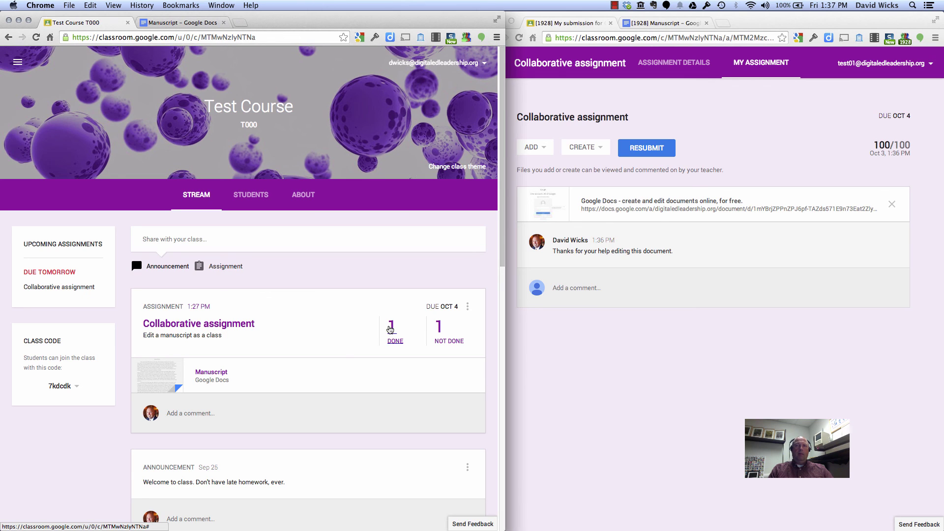
Reload the course and open the Collaborative assignment's completed-submissions status list
click(36, 37)
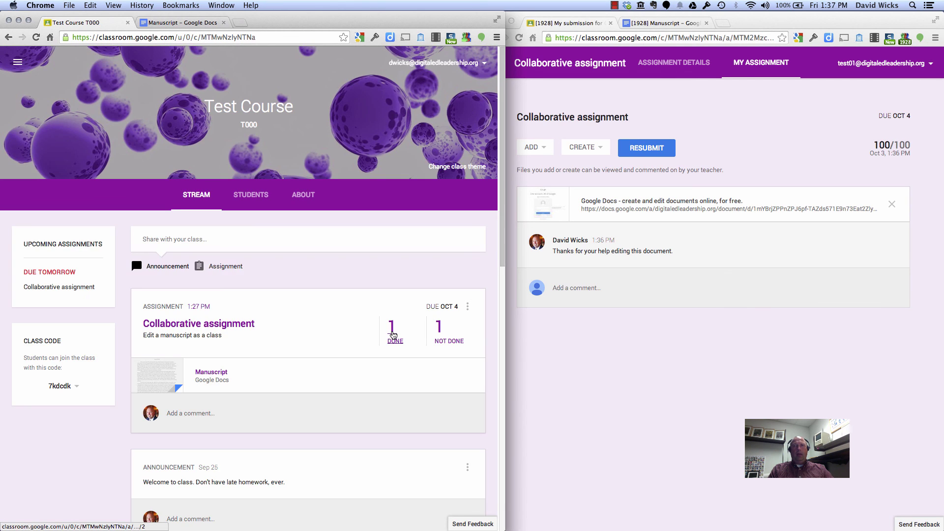
click(391, 330)
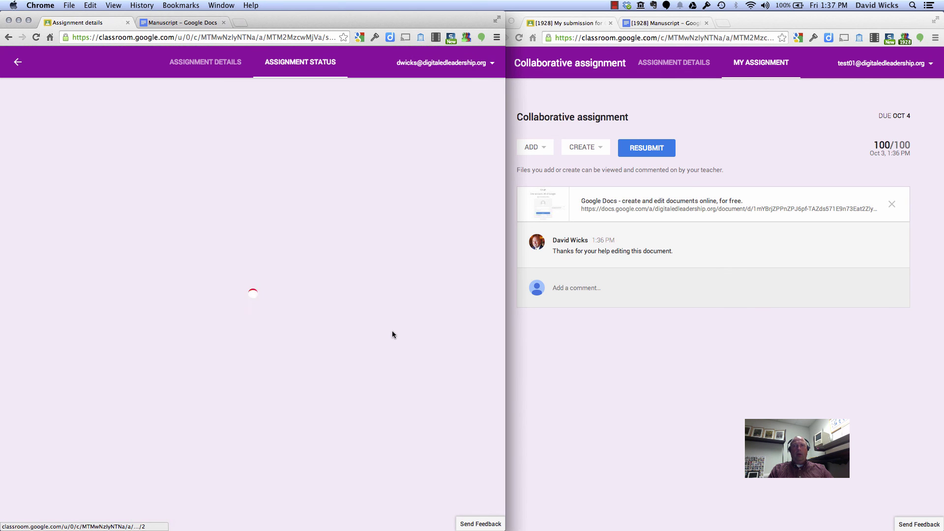